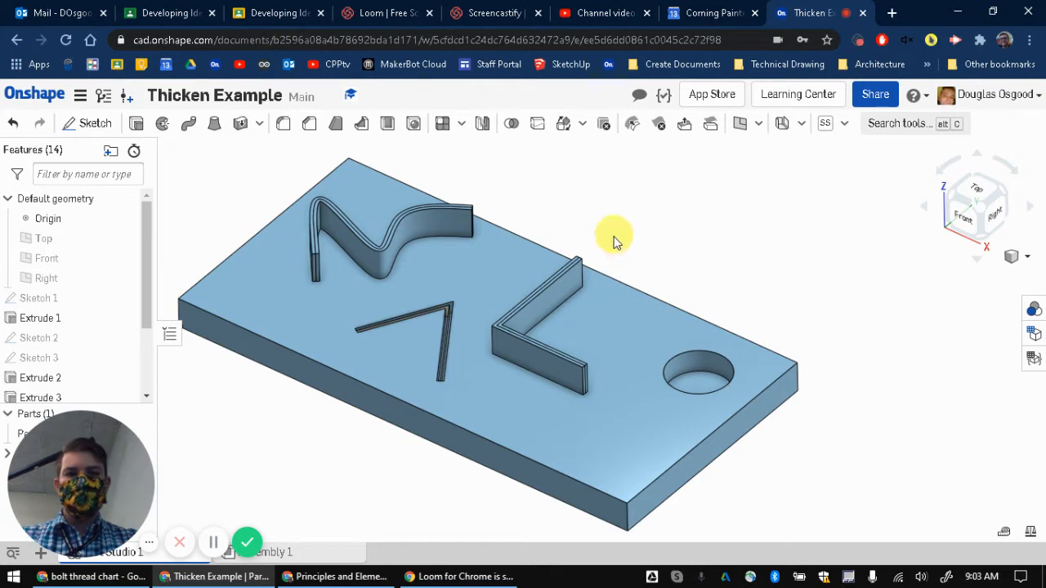
- Examine the existing curved wall, L-shaped wall and V-shaped groove on the plate
right_click(708, 200)
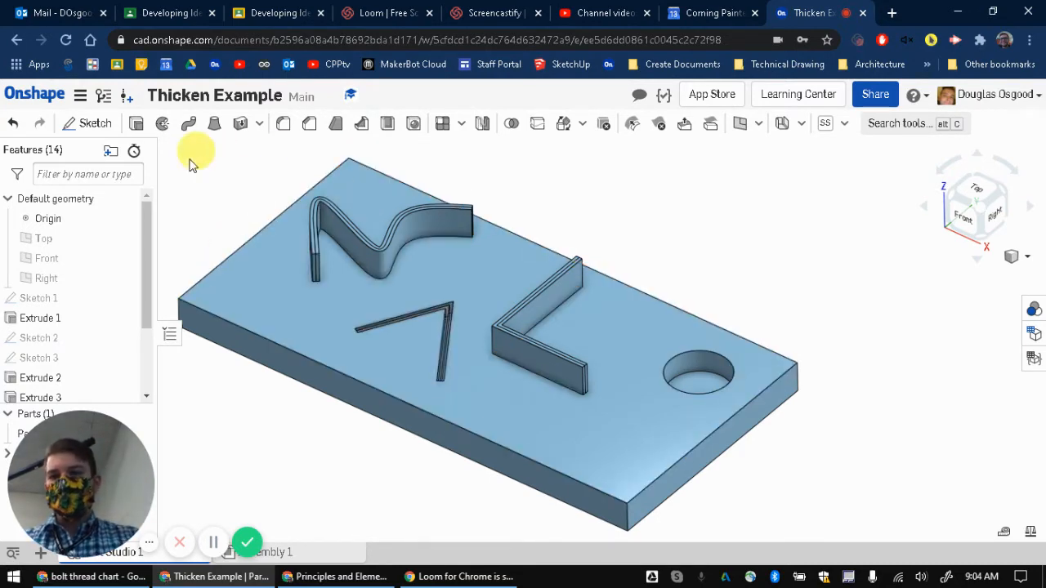
scroll(371, 237, up, 5)
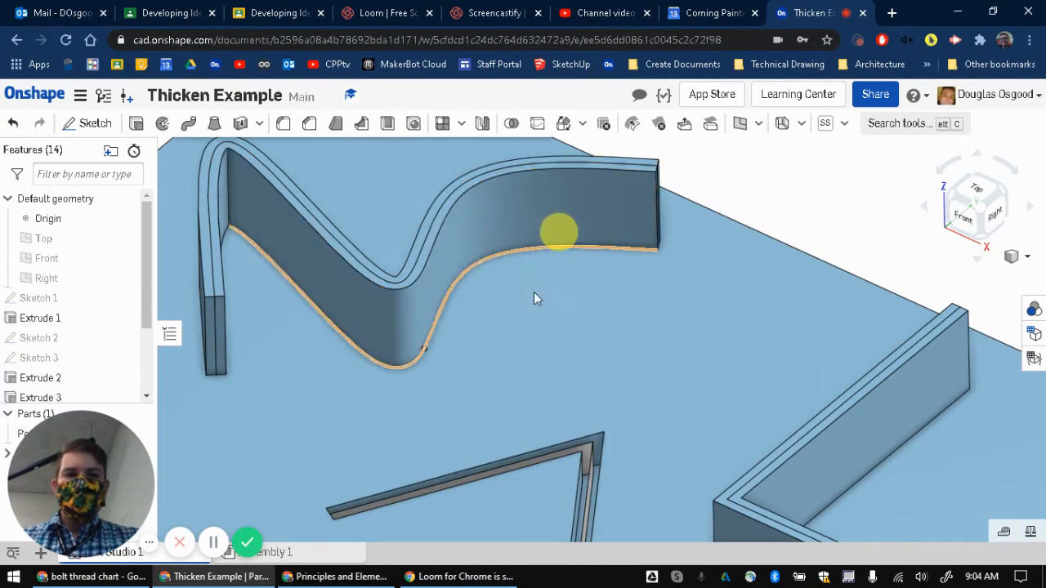
scroll(618, 372, down, 3)
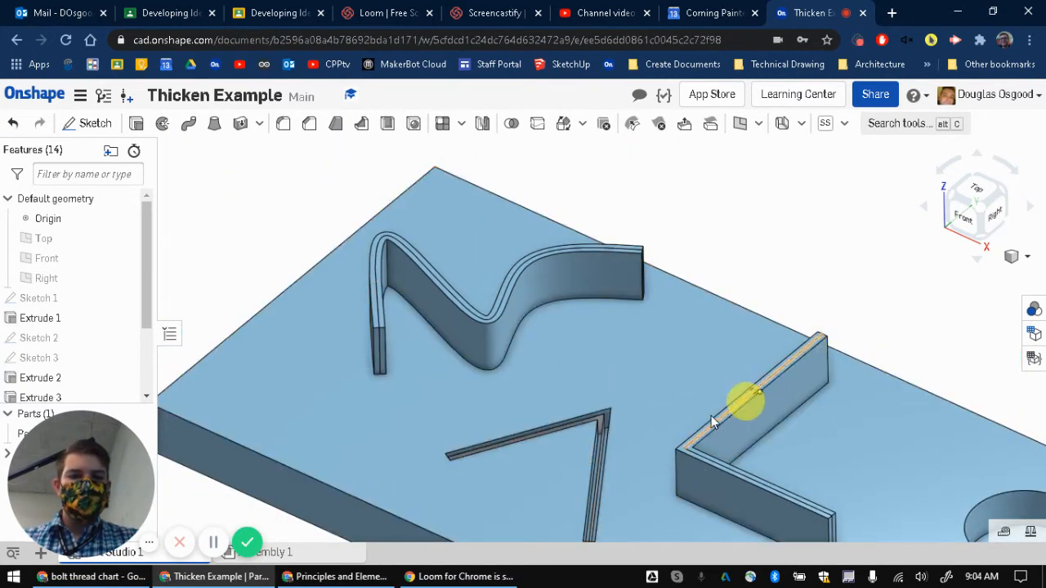
middle_drag(711, 409, 638, 313)
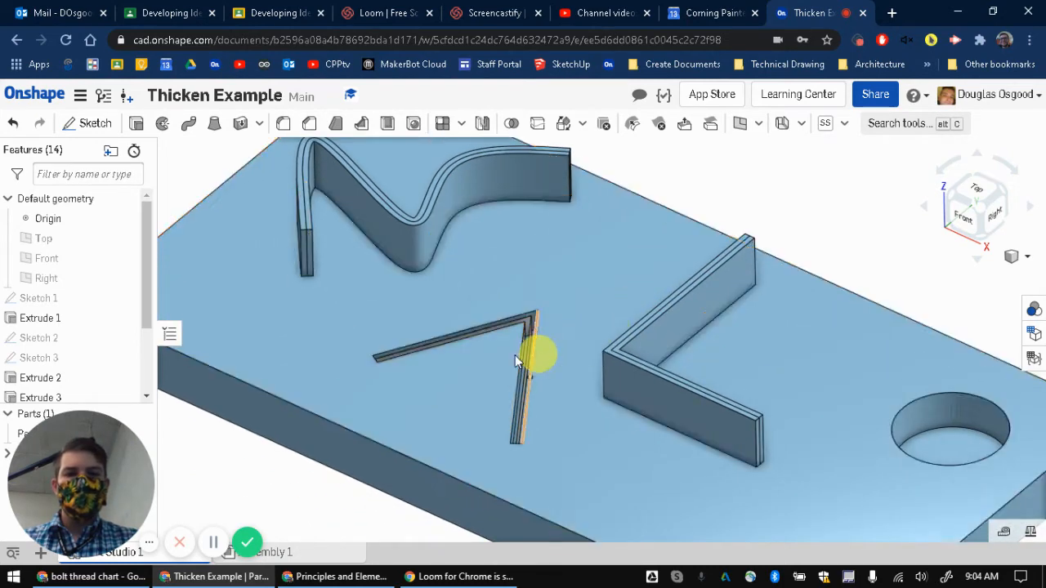
scroll(515, 354, up, 4)
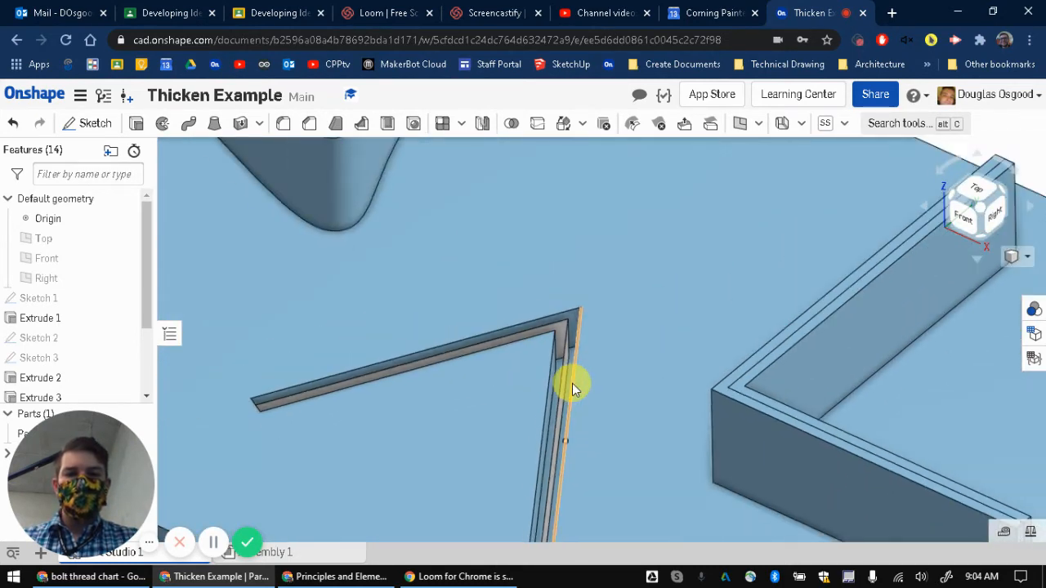
scroll(572, 384, up, 4)
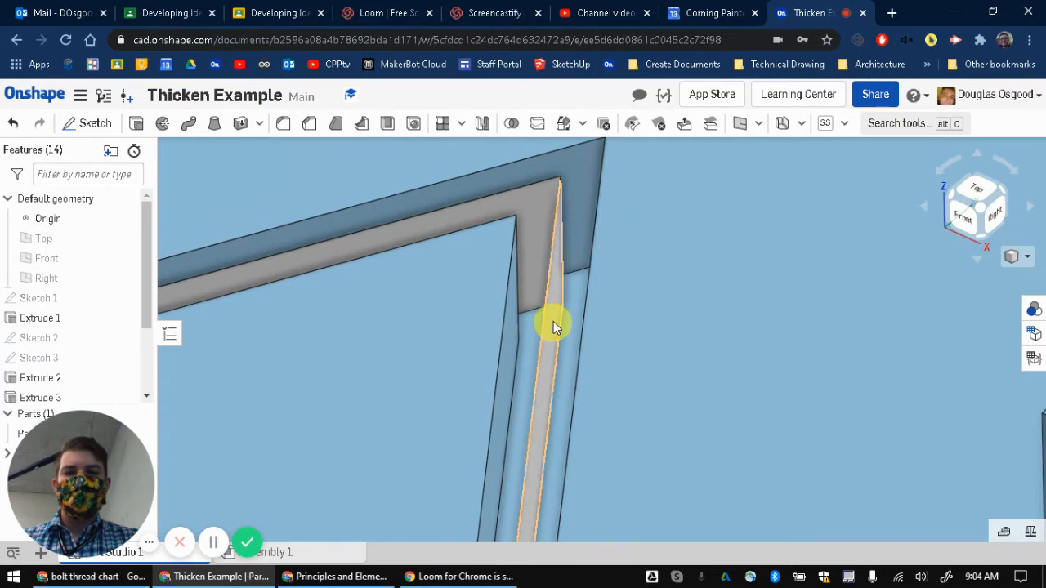
scroll(553, 321, down, 8)
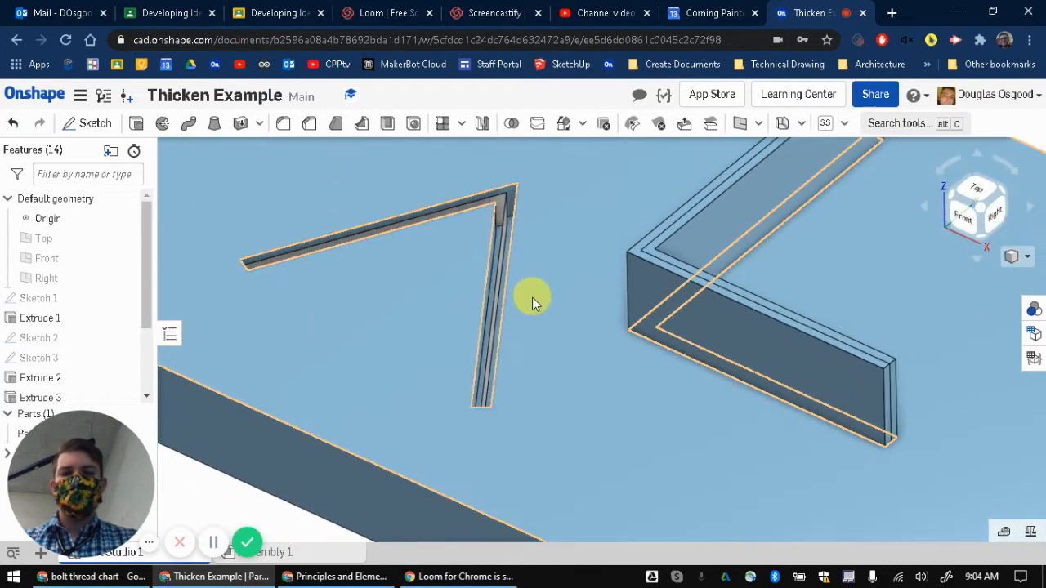
scroll(532, 297, down, 3)
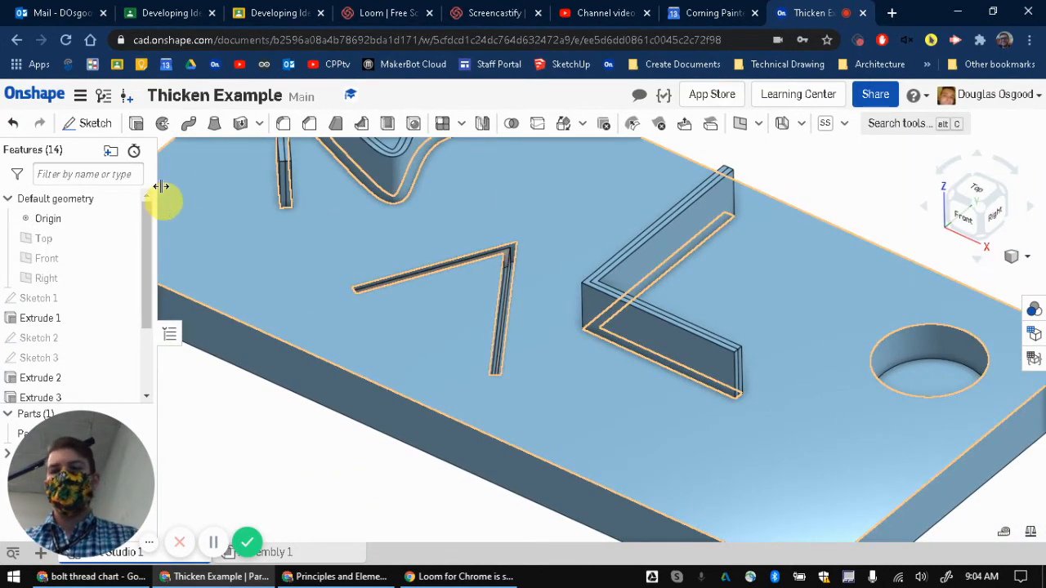
middle_drag(670, 306, 517, 239)
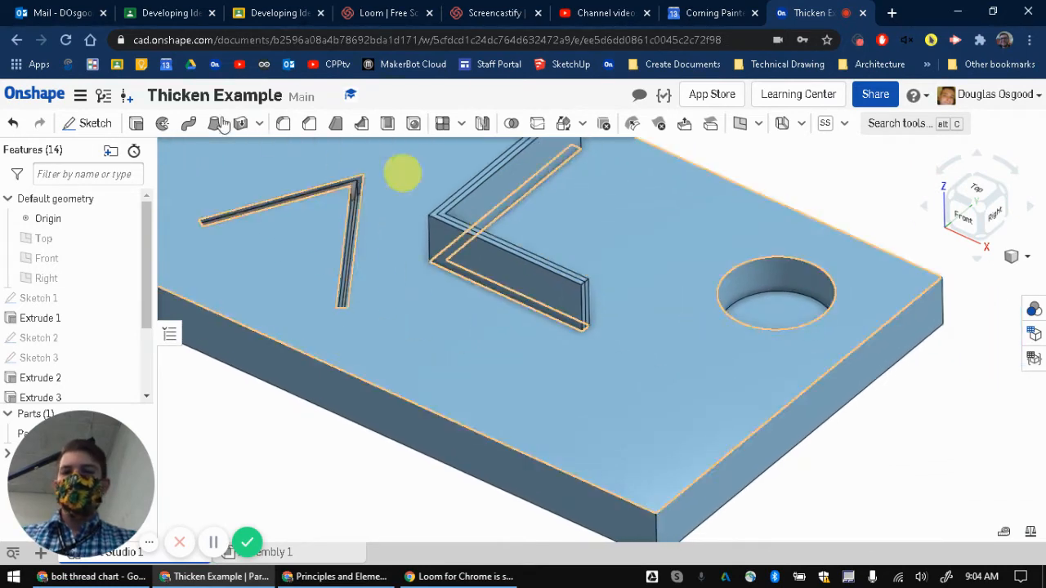
- Sketch two perpendicular lines on the plate's top face, boxing off the near corner at about 12.7 by 12 mm
click(96, 125)
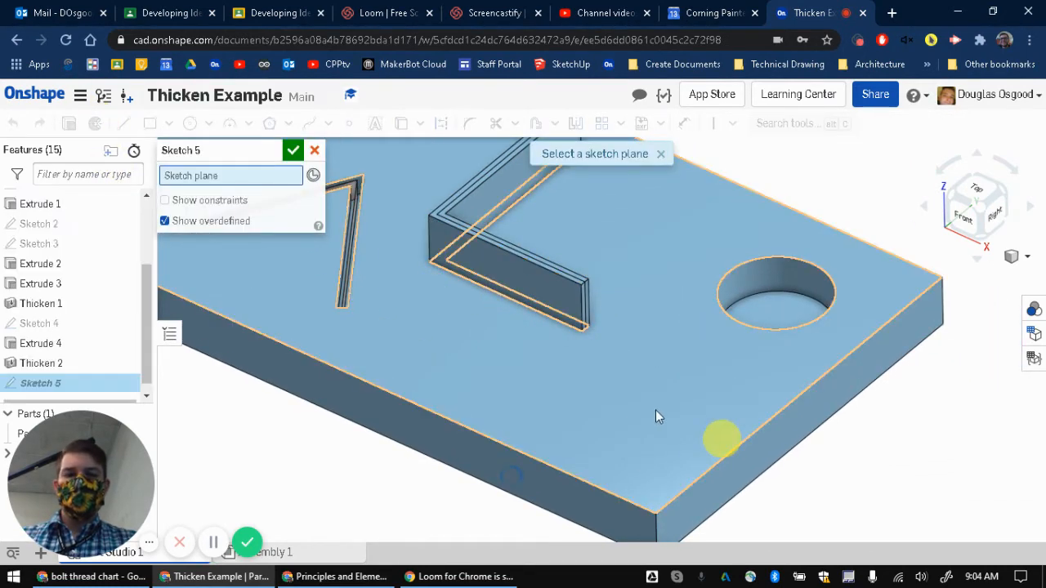
click(632, 409)
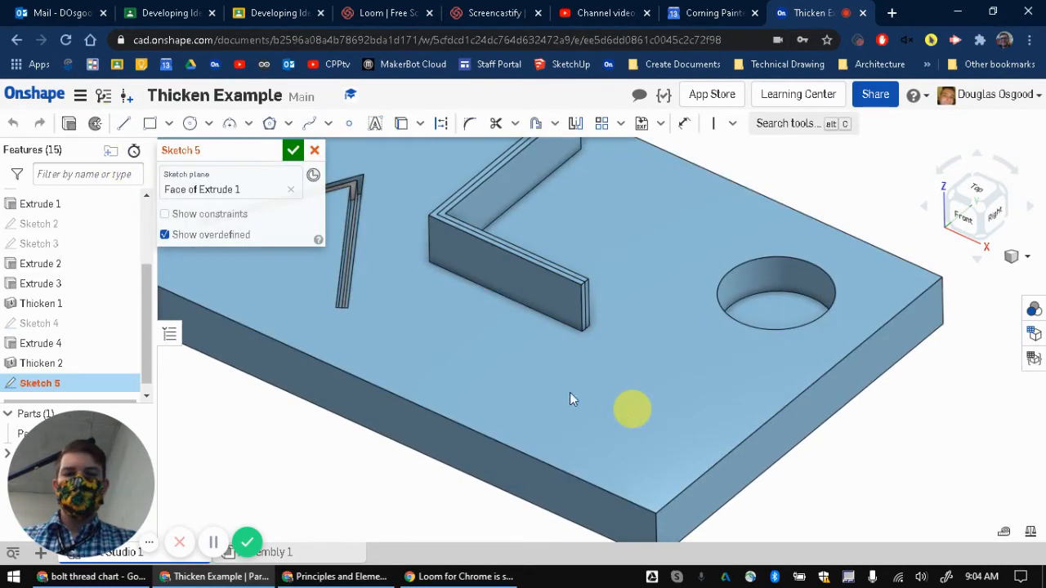
click(123, 127)
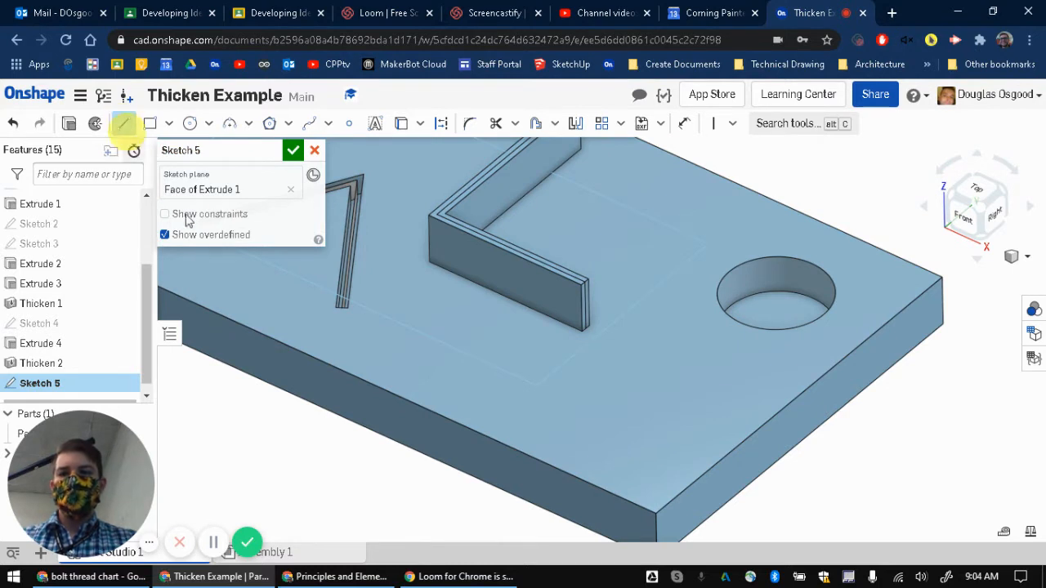
click(739, 442)
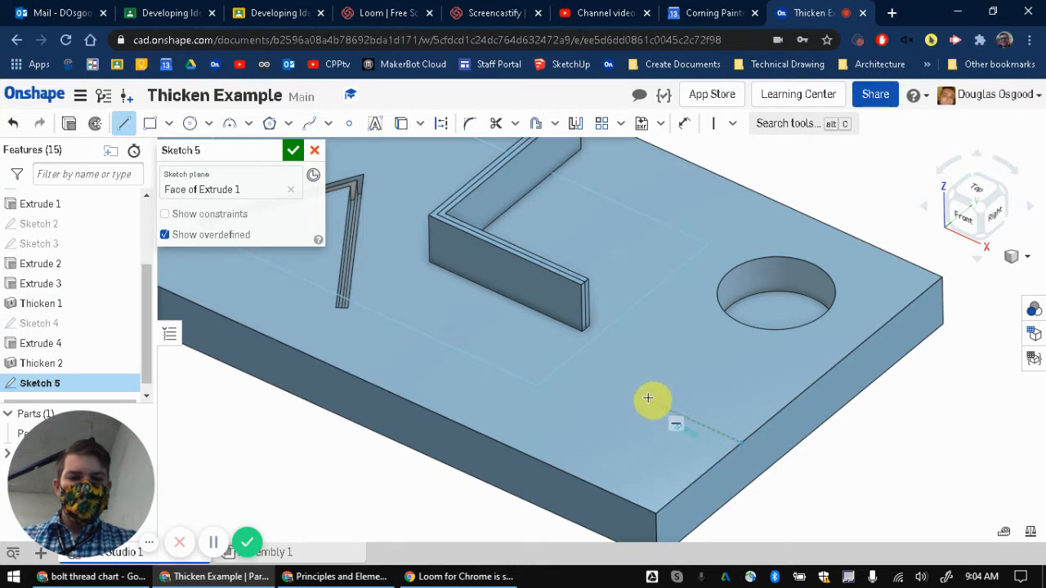
click(624, 387)
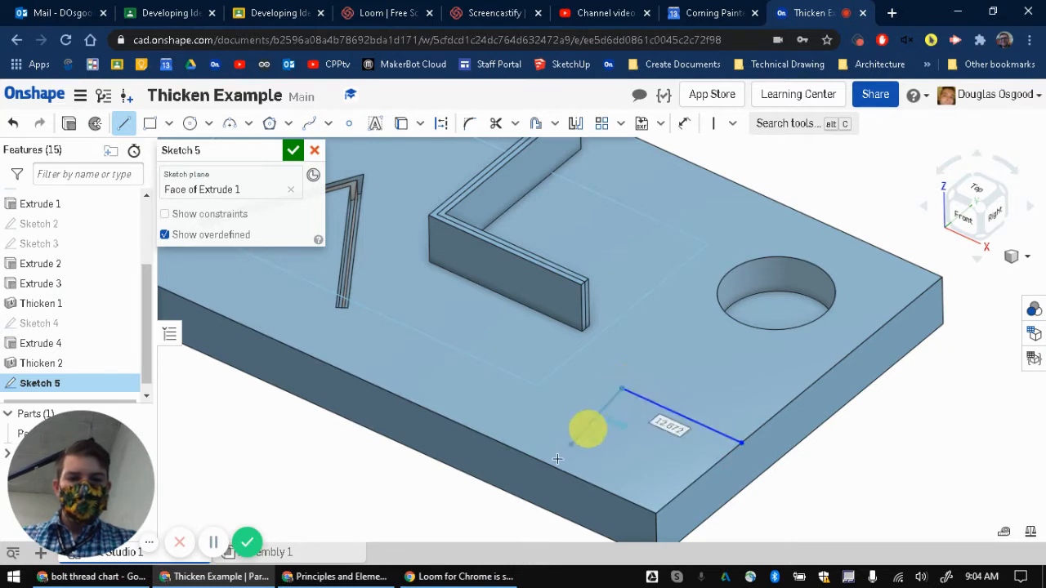
click(535, 457)
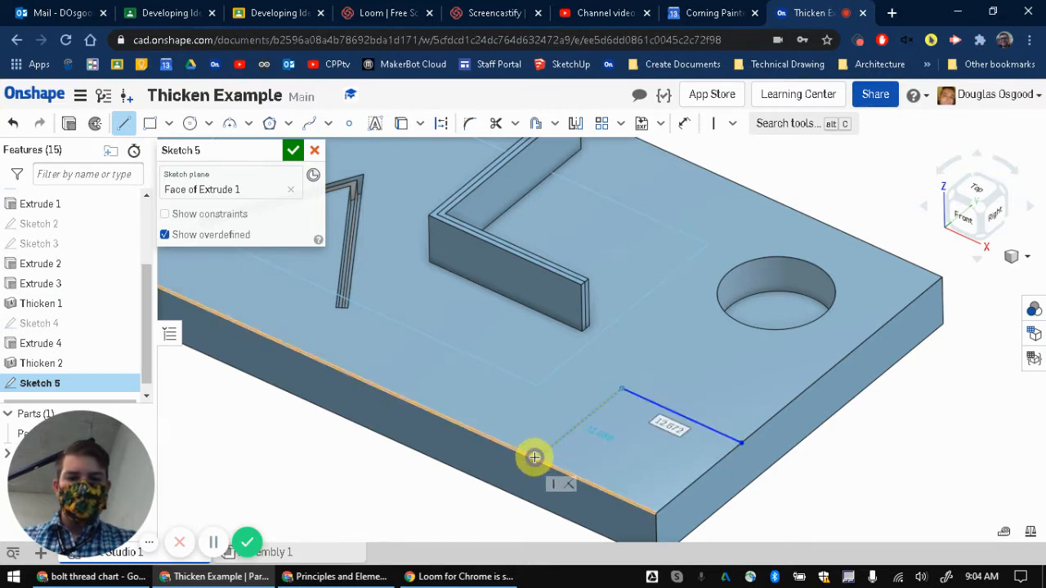
key(Escape)
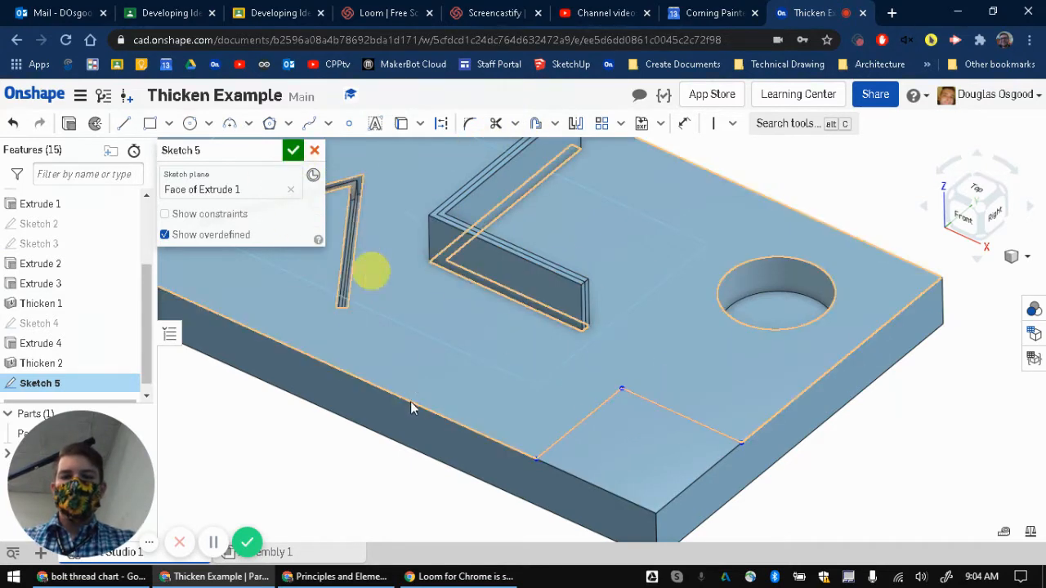
- Dimension the sketch line parallel to the plate's long front edge at 10 mm from that edge
click(686, 127)
click(724, 437)
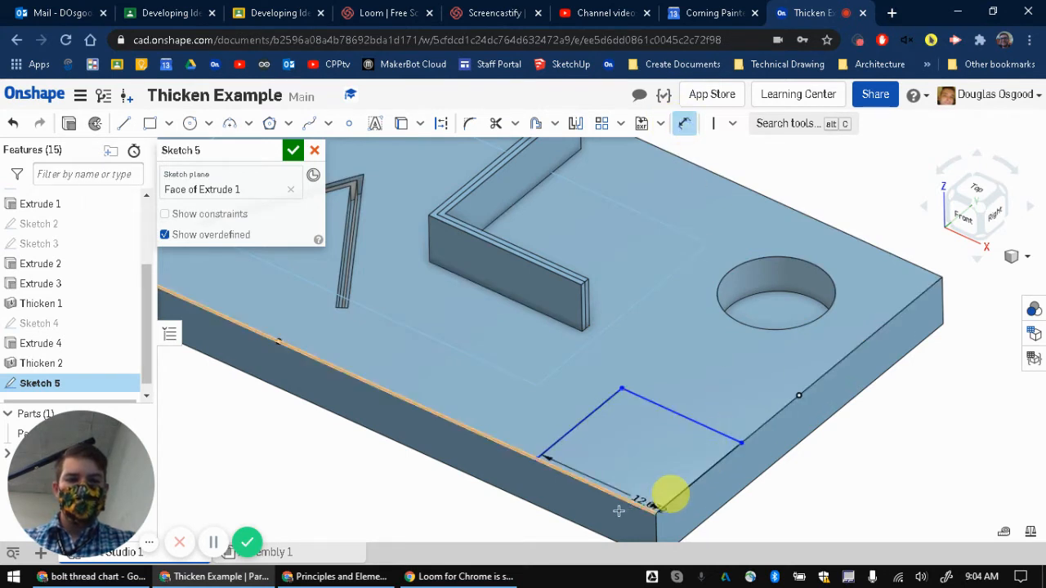
click(622, 497)
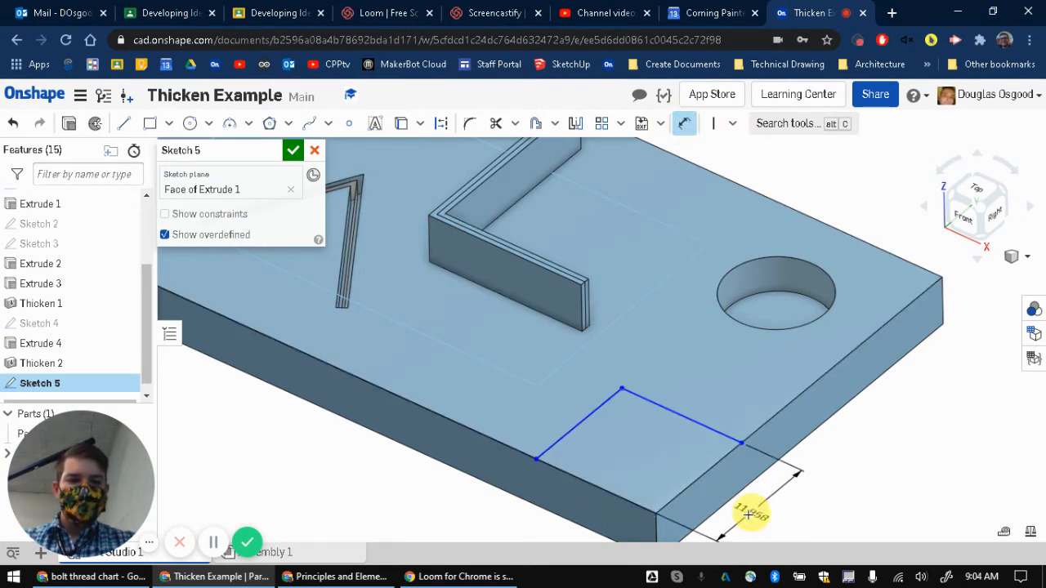
text(10)
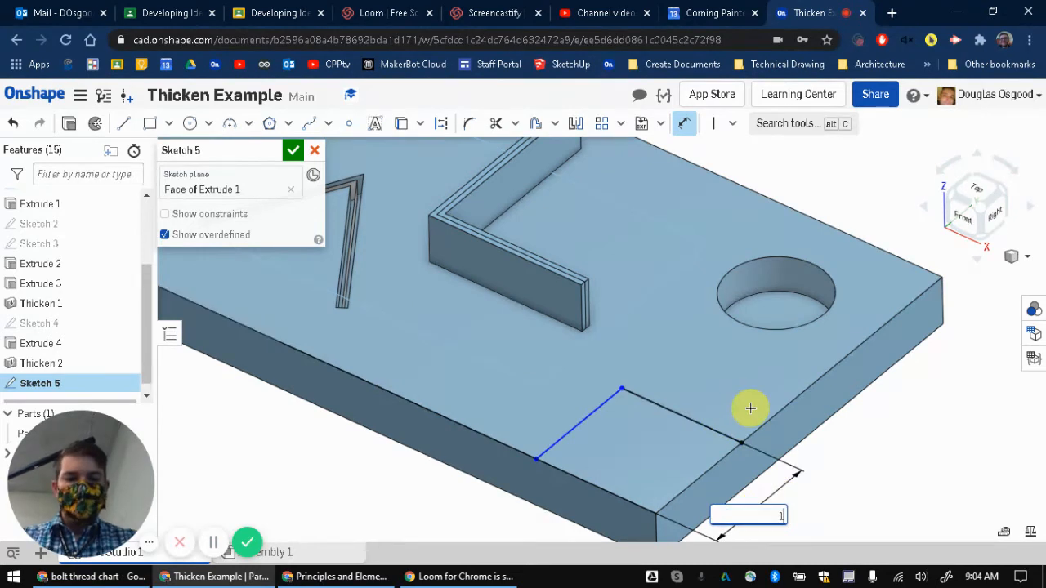
key(Return)
- Dimension the other sketch line at 10 mm from the plate's short edge and finish the sketch
click(578, 424)
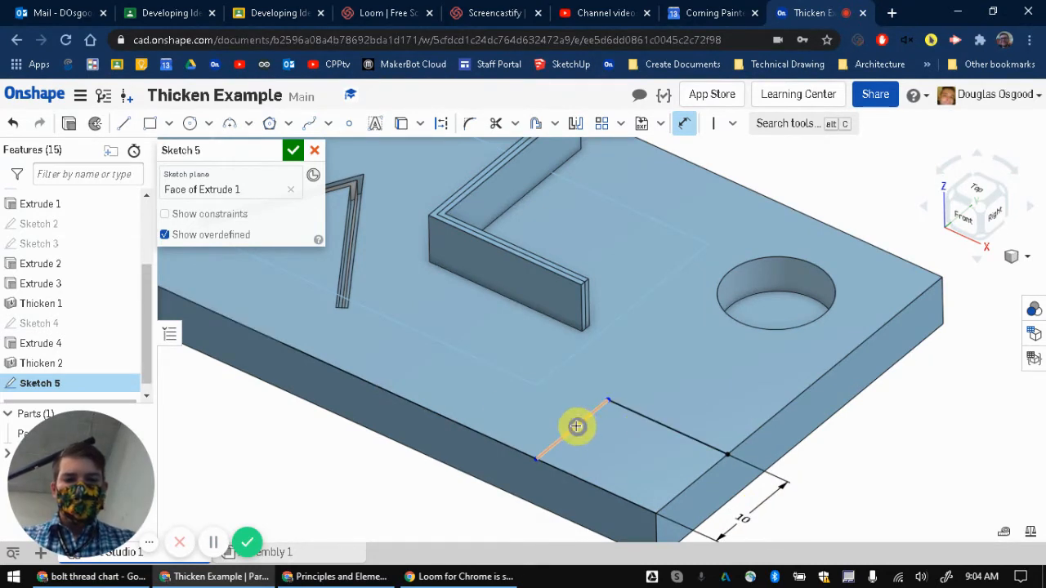
click(685, 492)
middle_drag(615, 506, 634, 434)
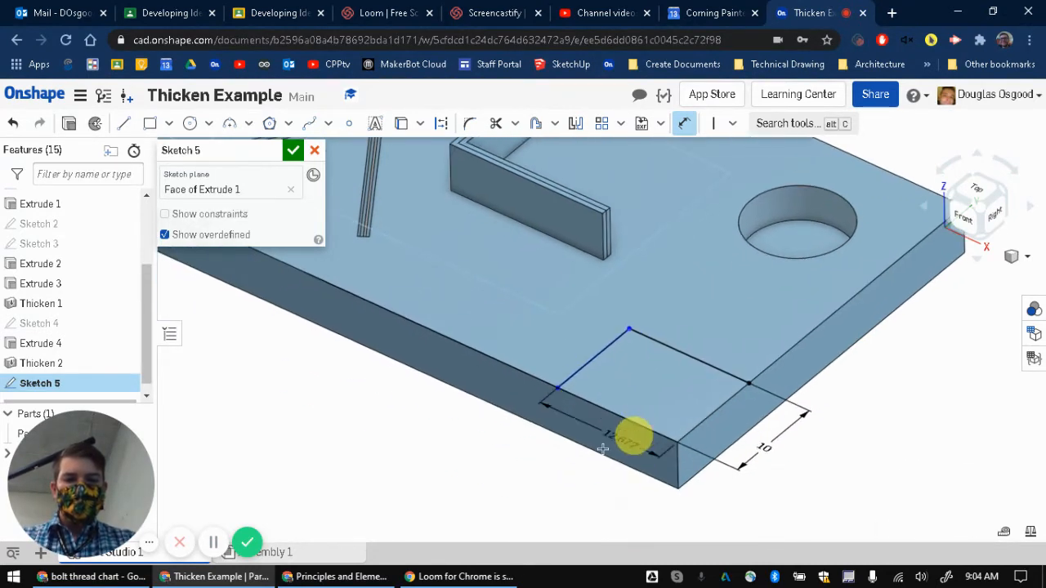
click(595, 450)
text(10)
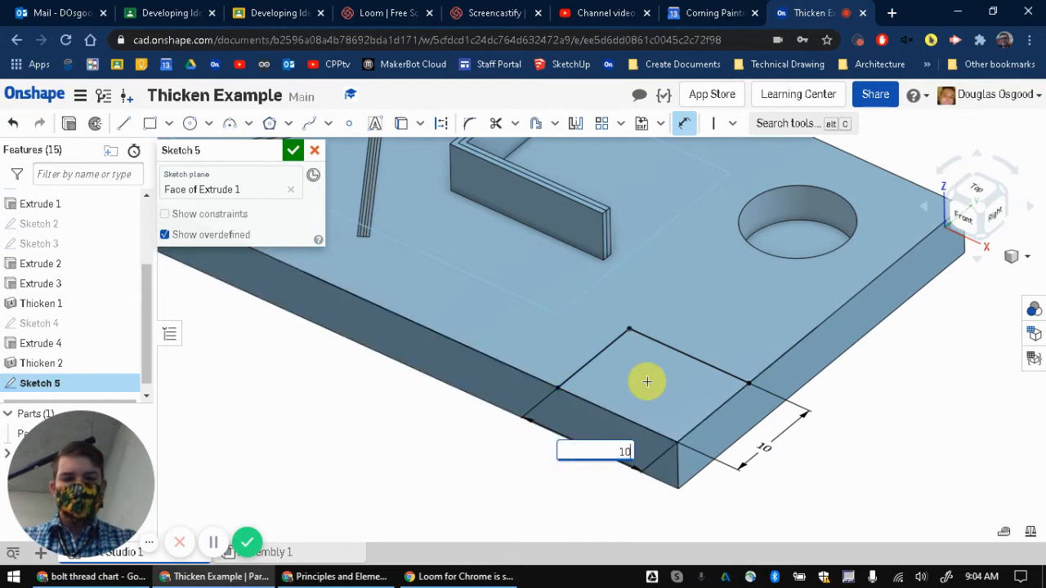
key(Return)
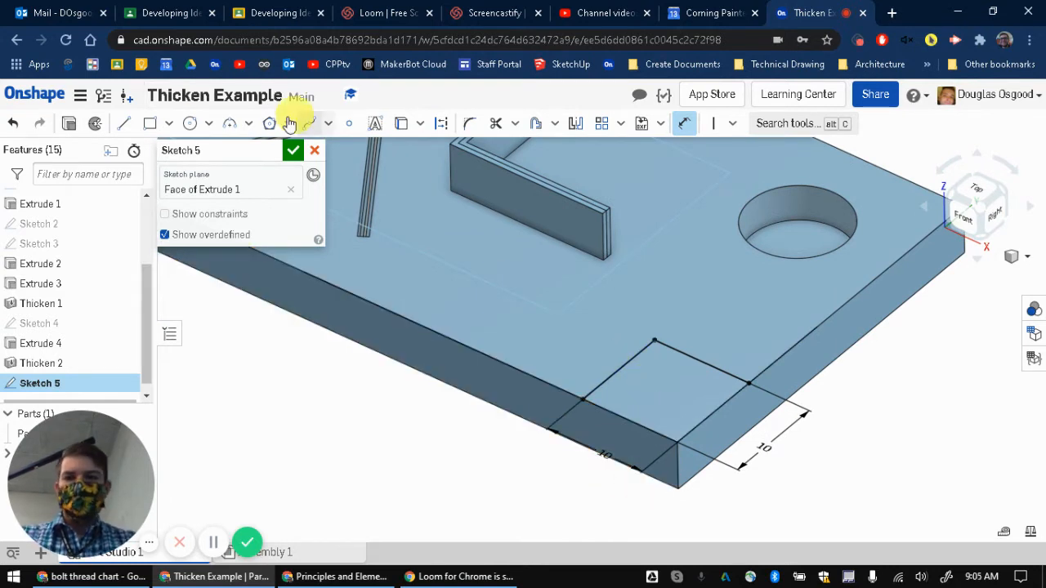
click(291, 152)
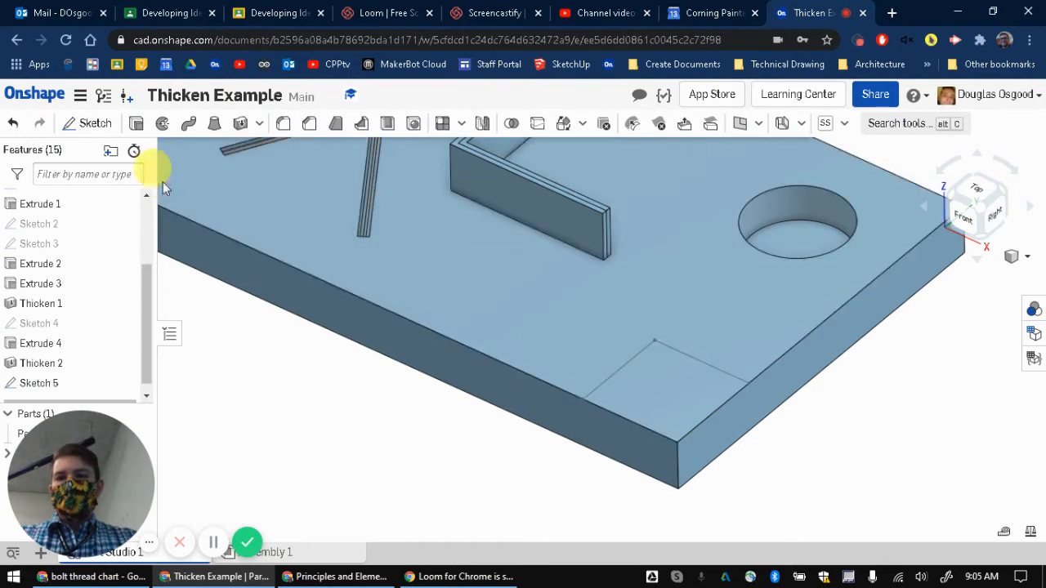
- Set up a new blind surface extrude from the two corner sketch lines
click(368, 330)
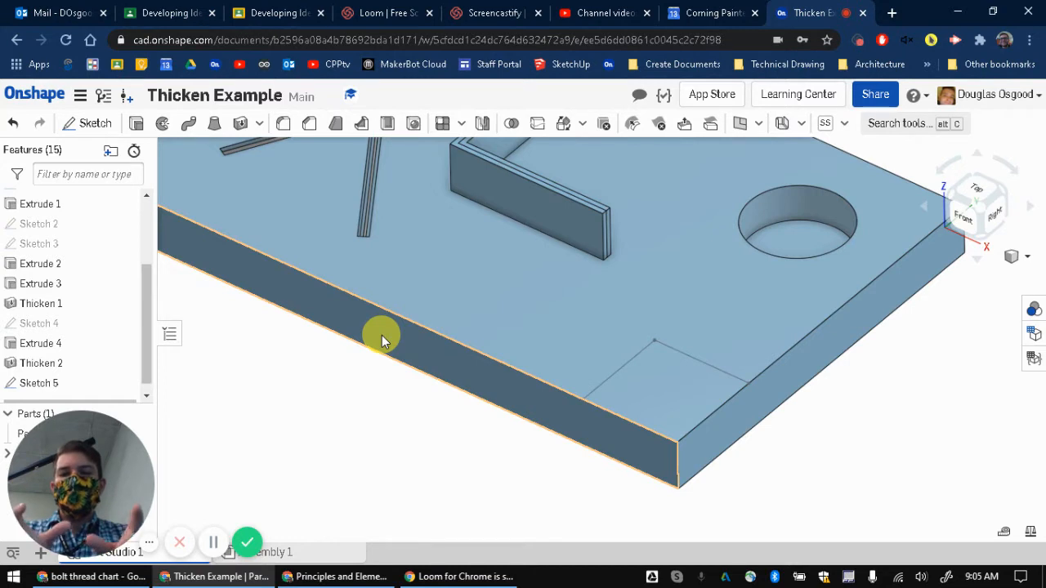
click(137, 125)
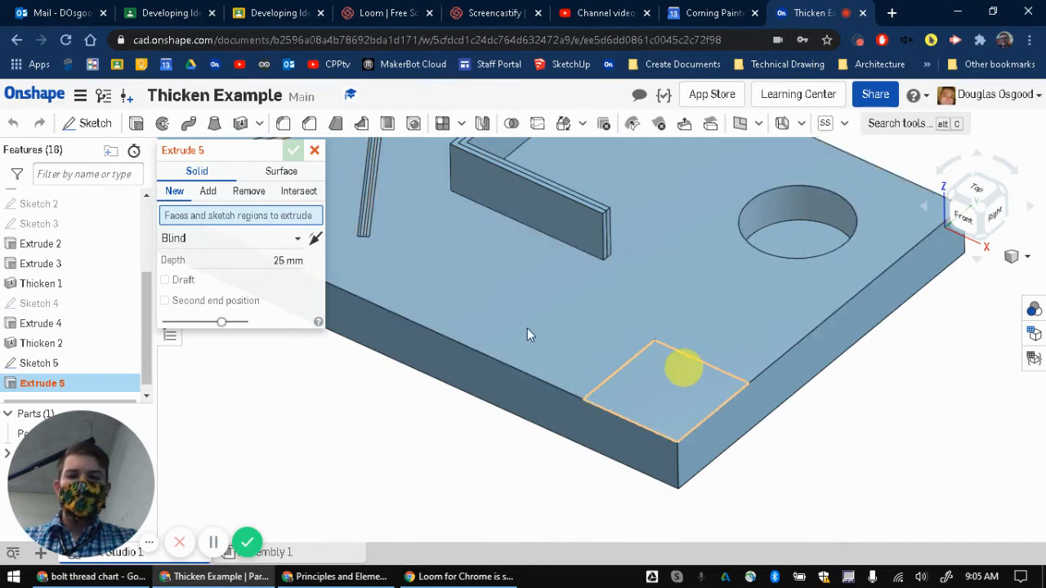
click(278, 175)
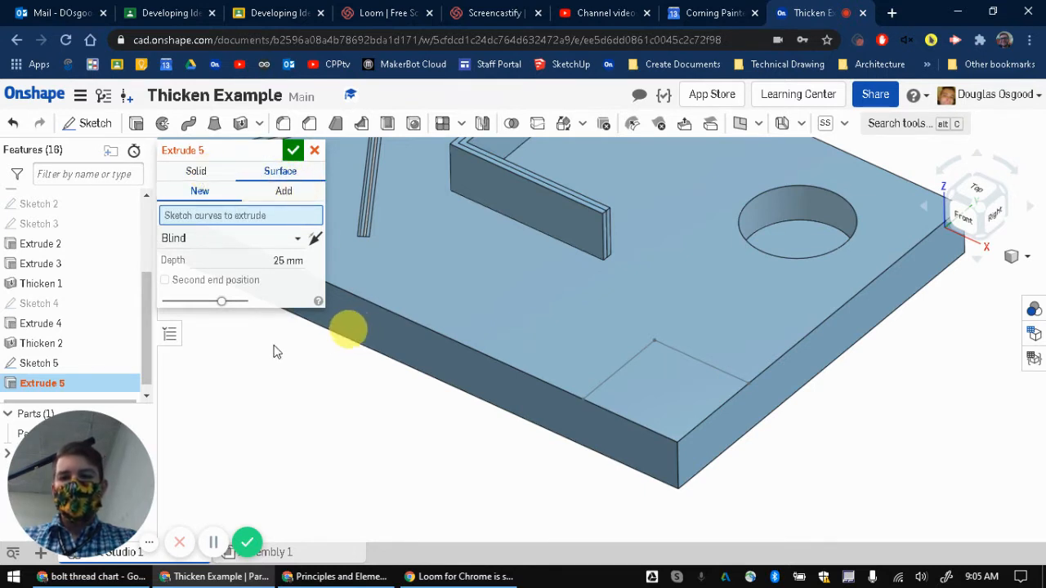
click(621, 362)
click(684, 355)
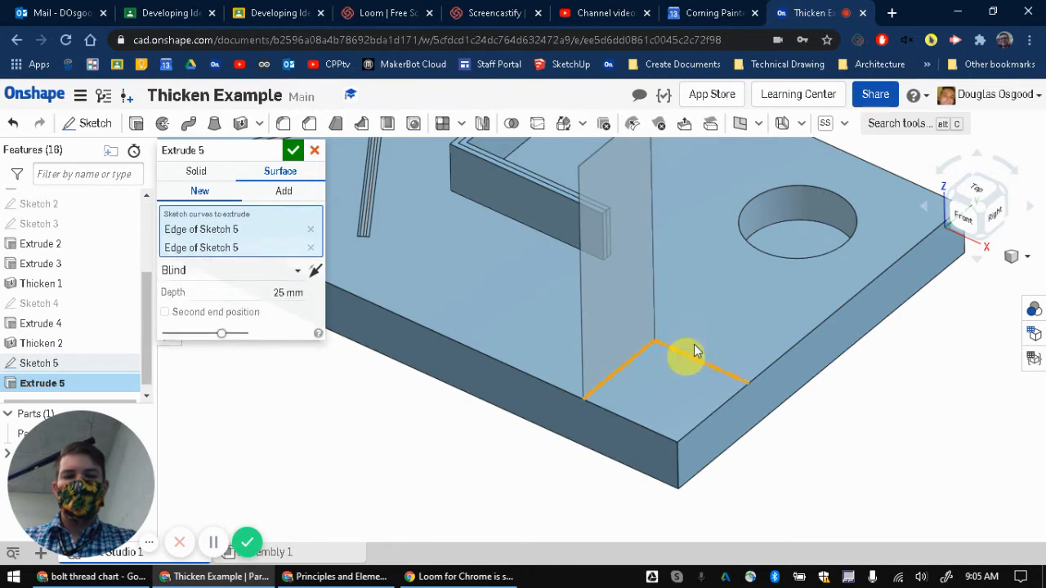
scroll(708, 331, up, 2)
scroll(708, 331, down, 4)
middle_drag(707, 325, 664, 362)
scroll(664, 362, up, 2)
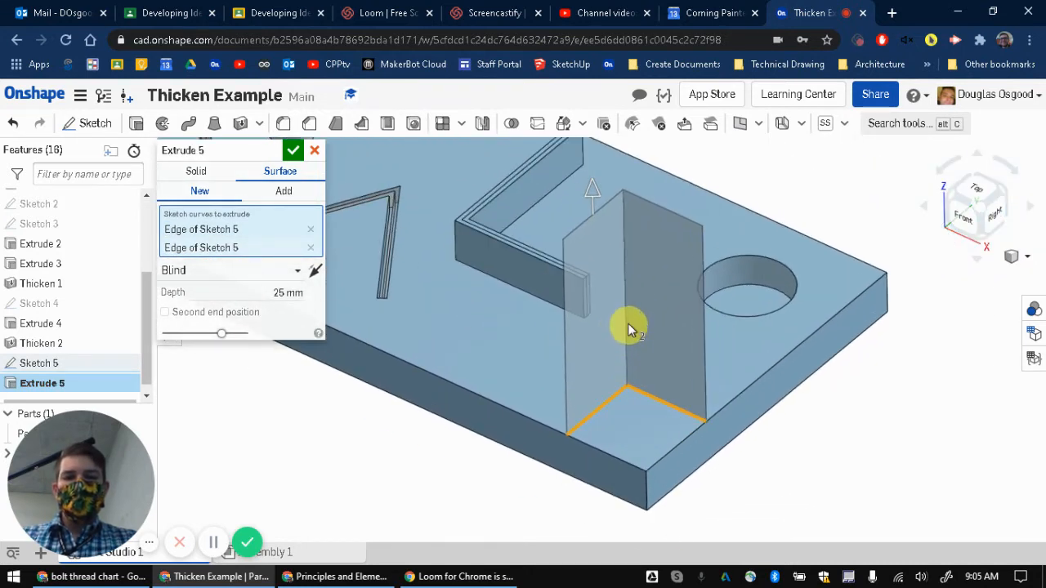
- Set the surface extrude depth to 5 mm and accept the feature
click(264, 291)
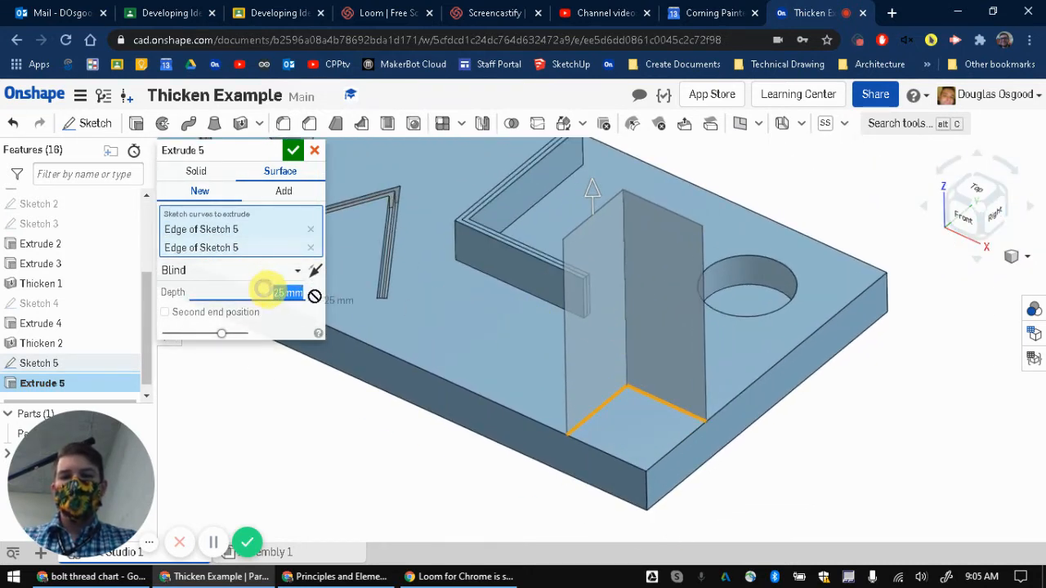
key(Return)
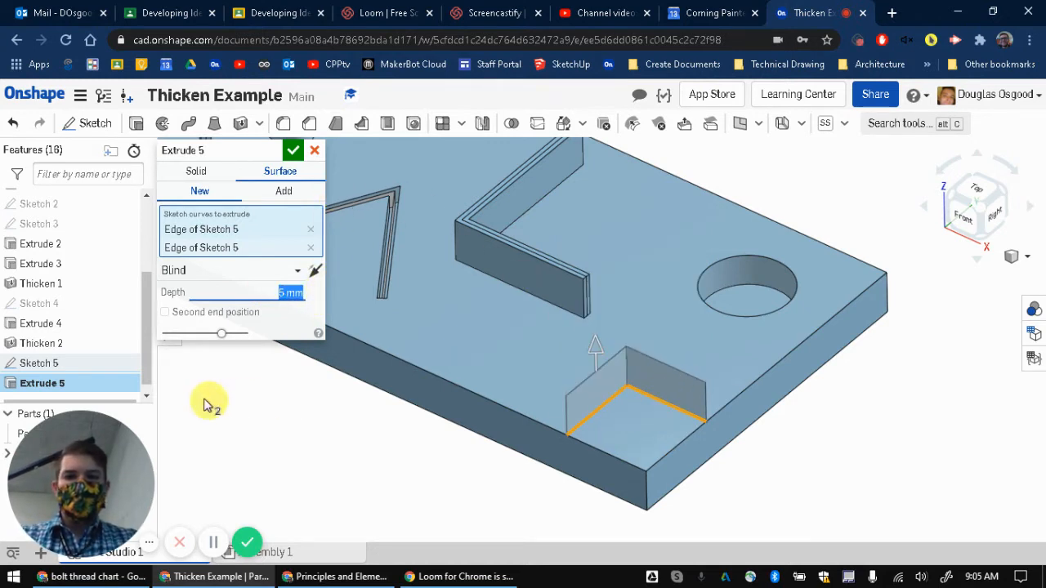
right_drag(778, 388, 523, 277)
click(314, 155)
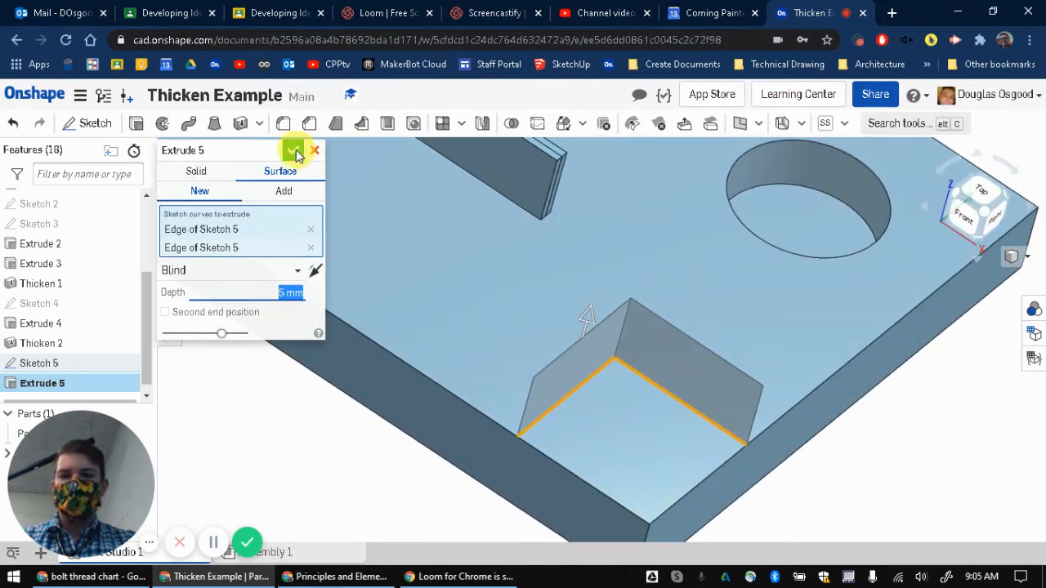
click(292, 155)
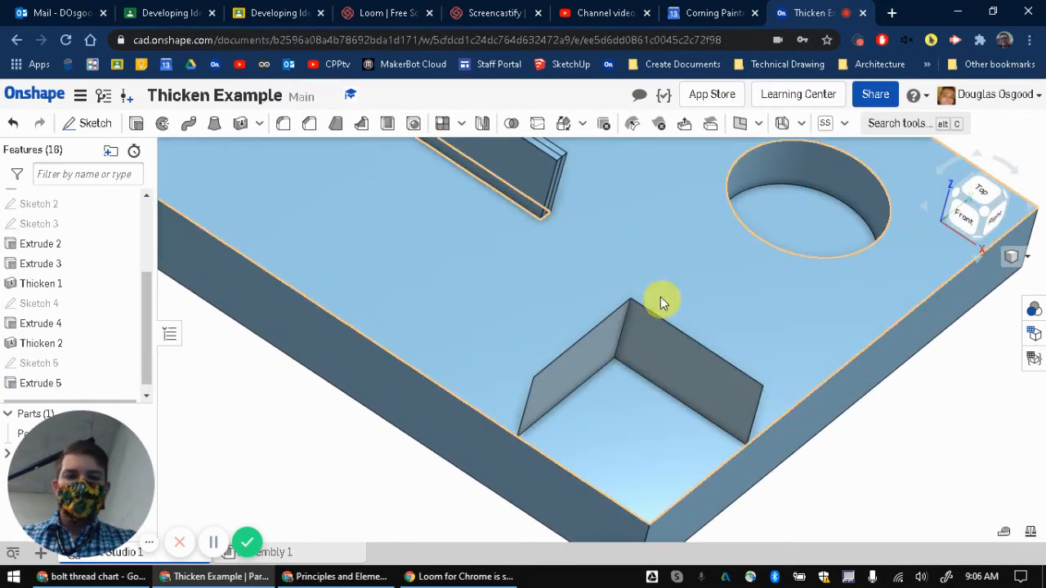
- Set up a new-part Thicken feature using the two surface faces extruded at the plate's corner
right_drag(660, 297, 637, 301)
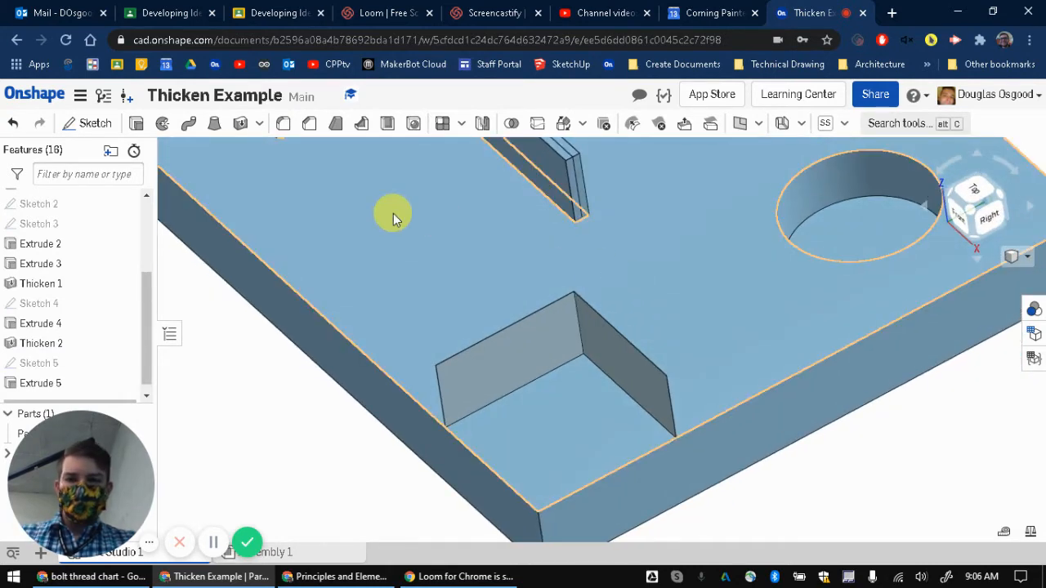
click(241, 125)
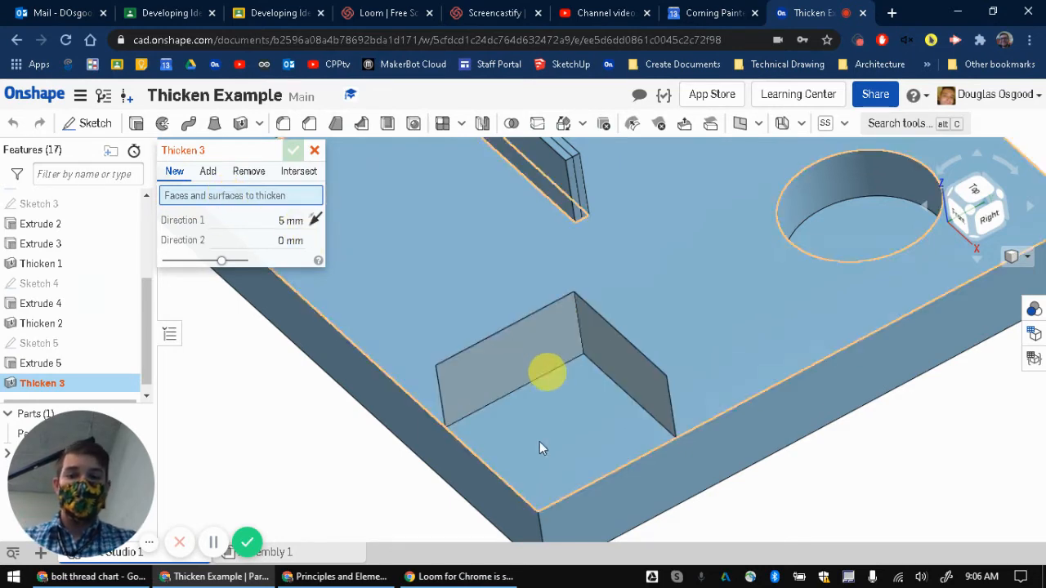
click(519, 343)
click(620, 365)
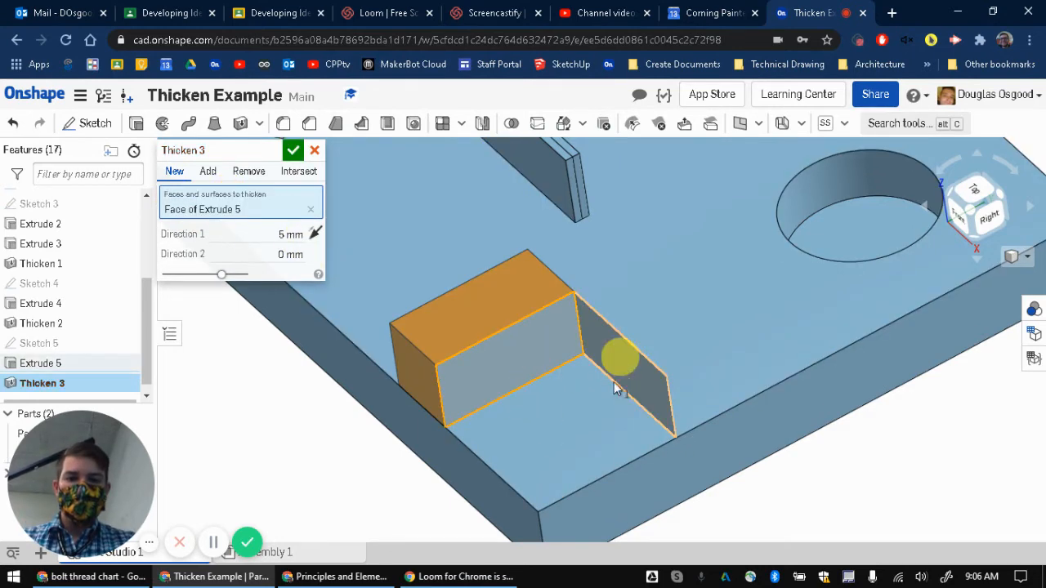
right_drag(607, 397, 490, 367)
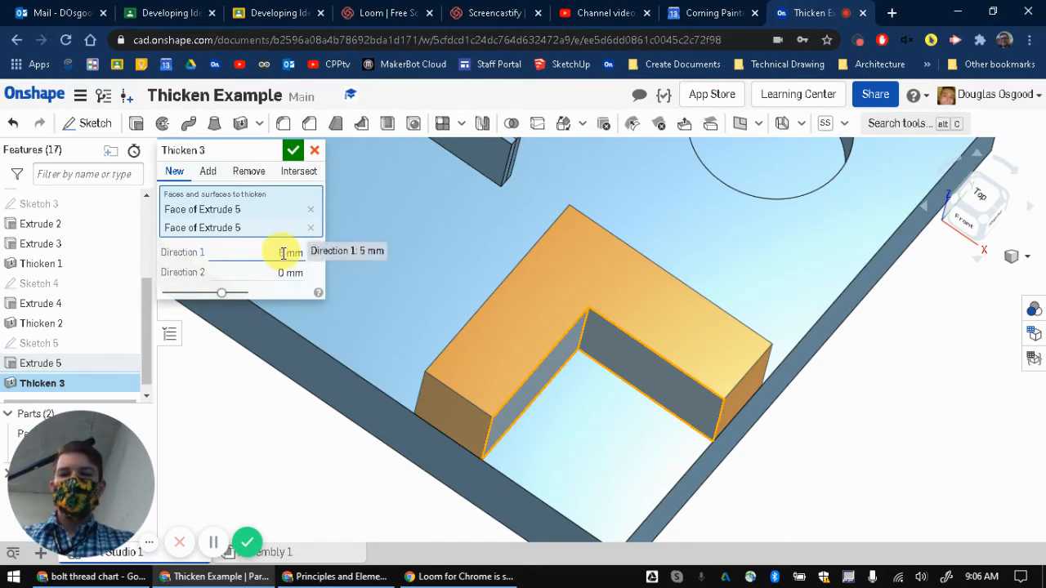
- Set the corner walls' Direction 2 thickness to 2 mm
click(282, 253)
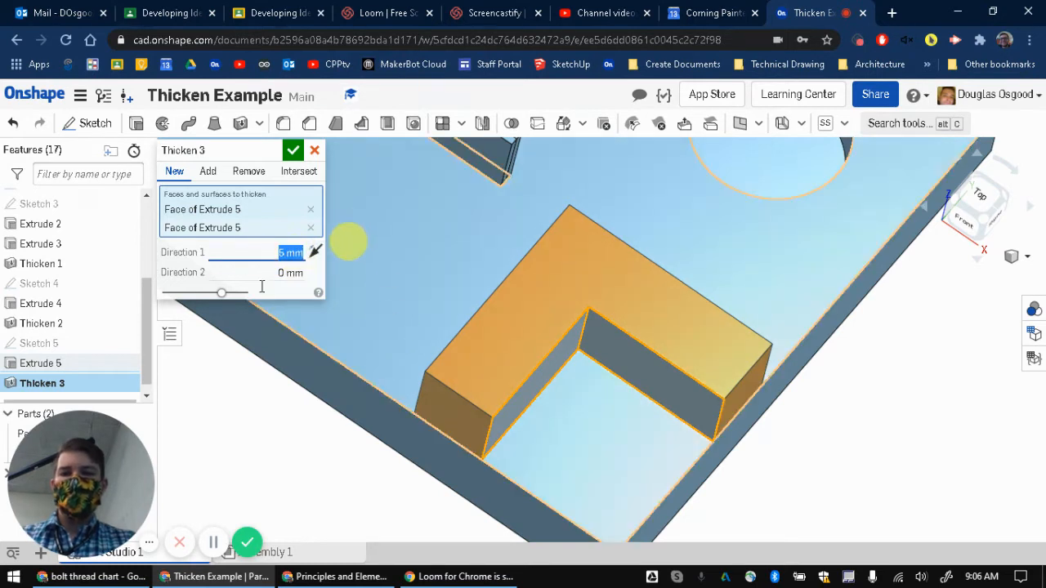
click(286, 272)
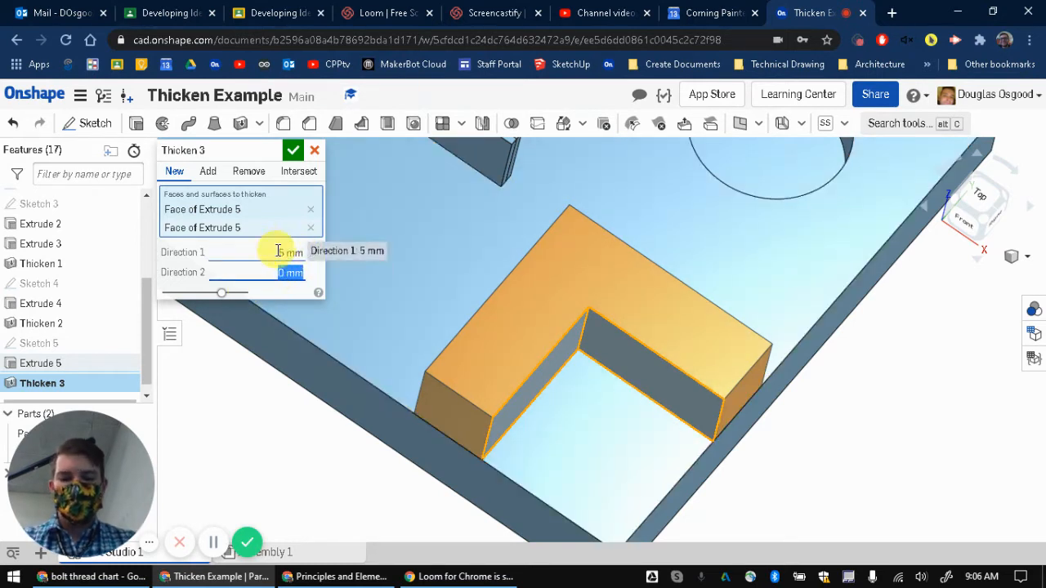
text(2)
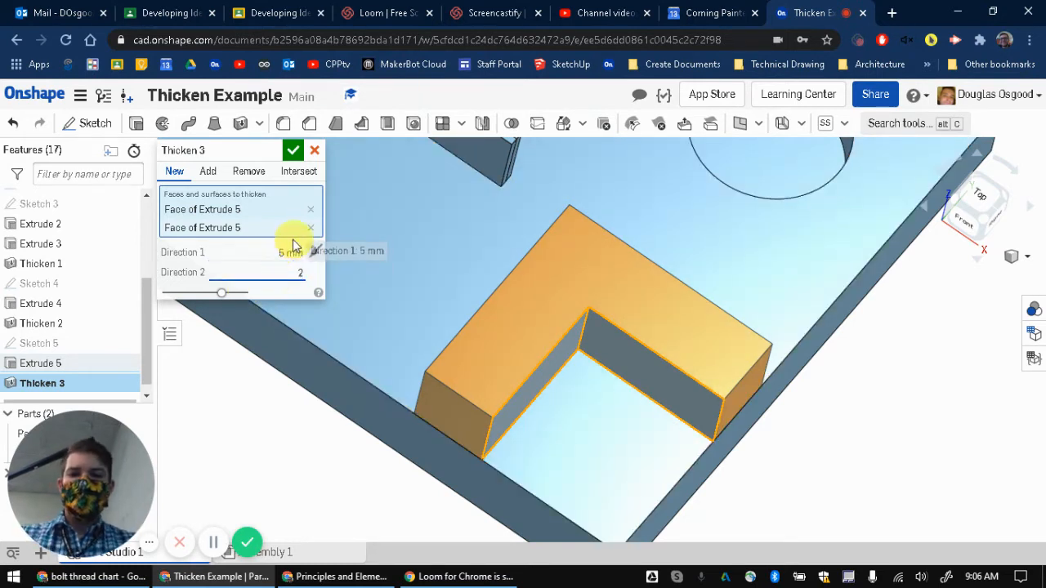
- Set the corner walls' thickness to 1 mm in both Direction 1 and Direction 2 and accept the feature
click(278, 252)
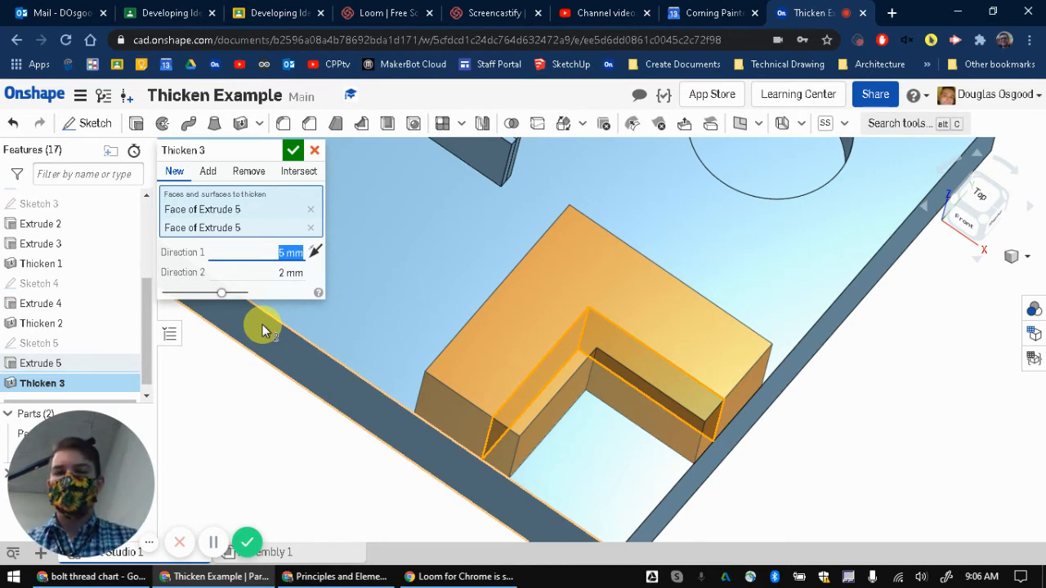
click(276, 256)
drag(277, 256, 300, 254)
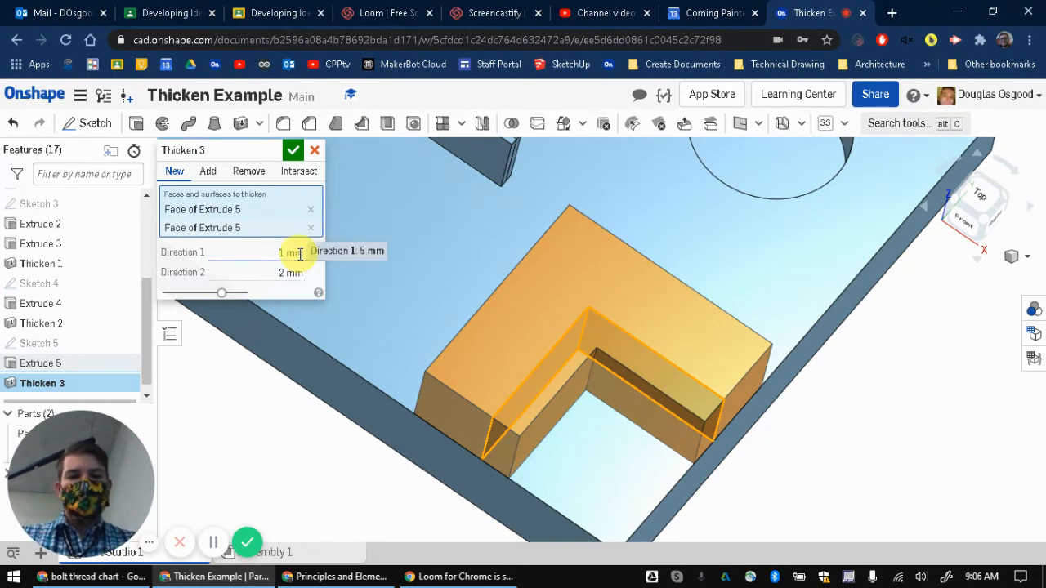
text(1)
click(269, 272)
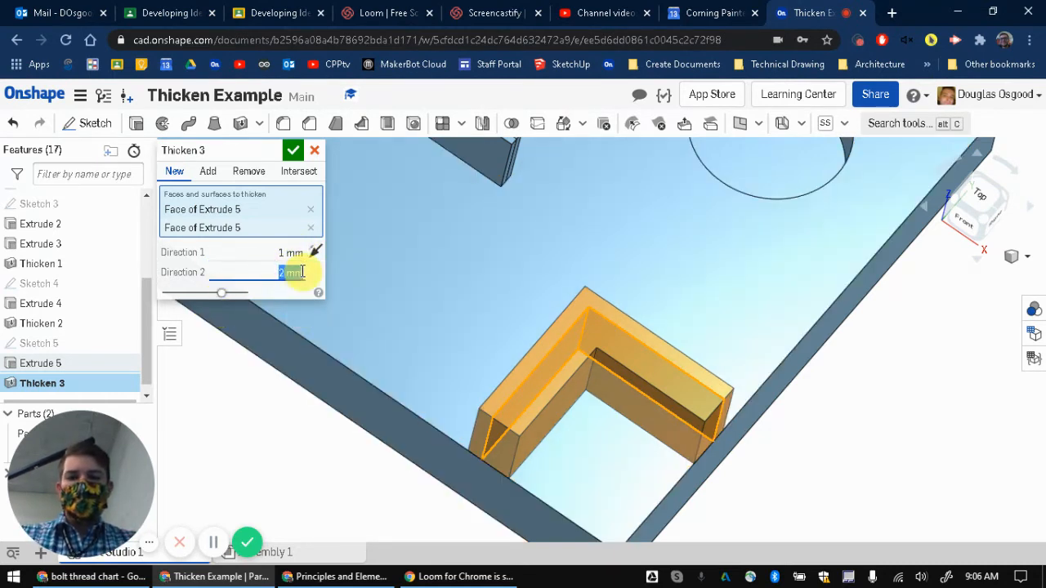
text(1)
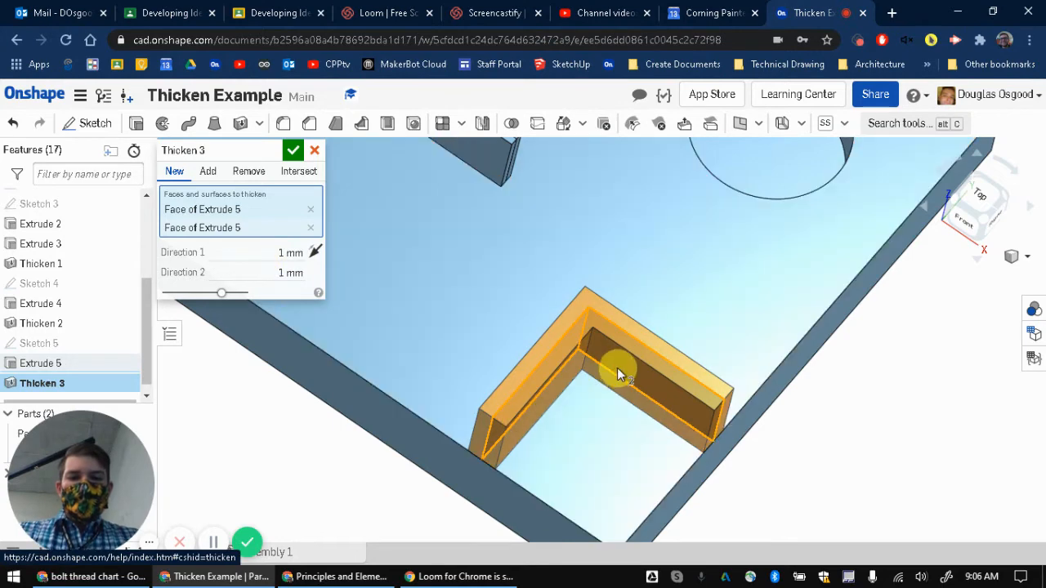
scroll(611, 369, up, 3)
scroll(572, 373, up, 1)
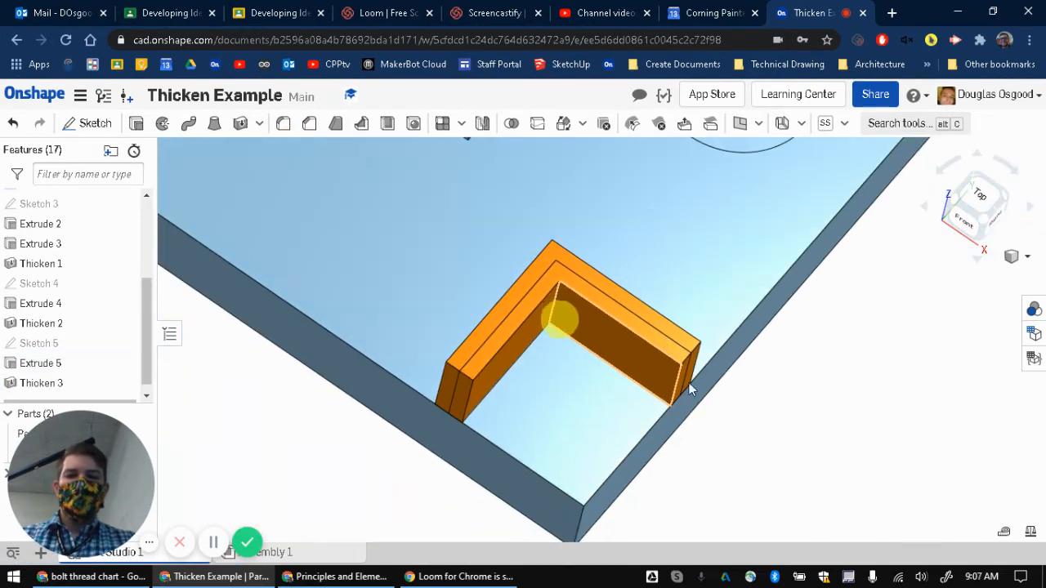
- Edit the corner walls' Thicken 3 feature to use Add with the plate as merge scope, and accept it
right_drag(709, 311, 738, 292)
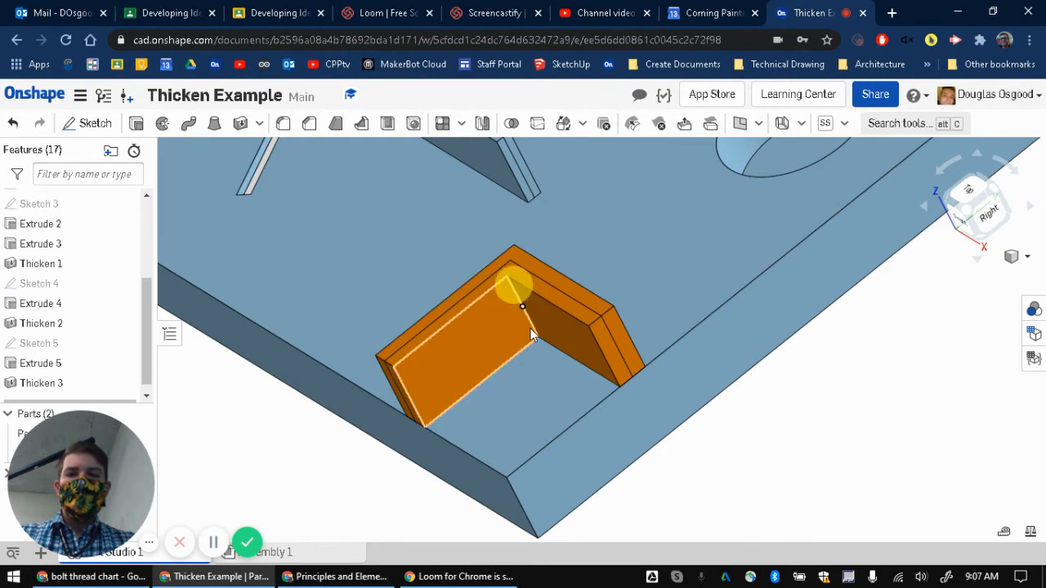
right_click(74, 385)
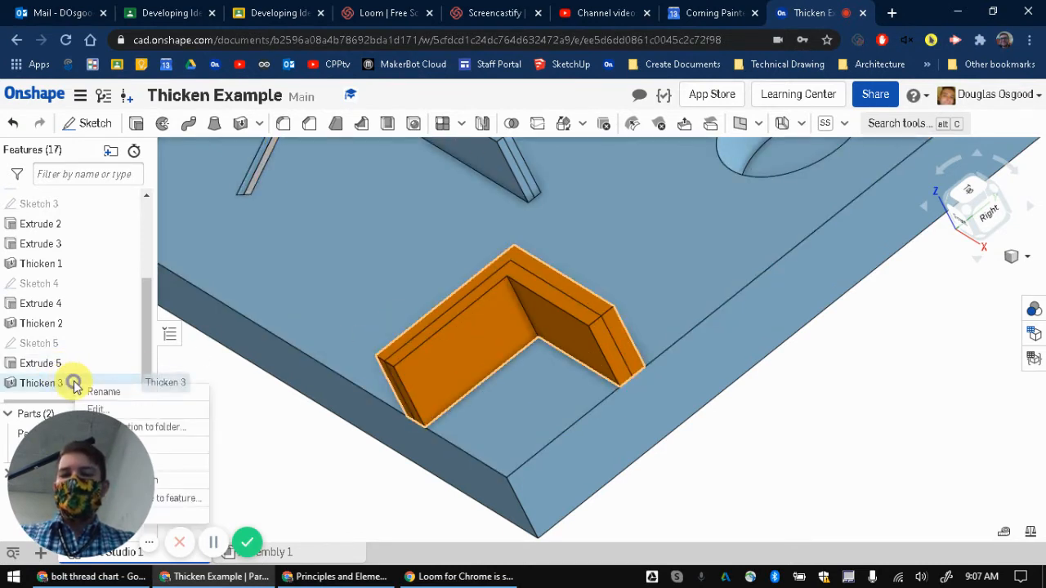
click(38, 379)
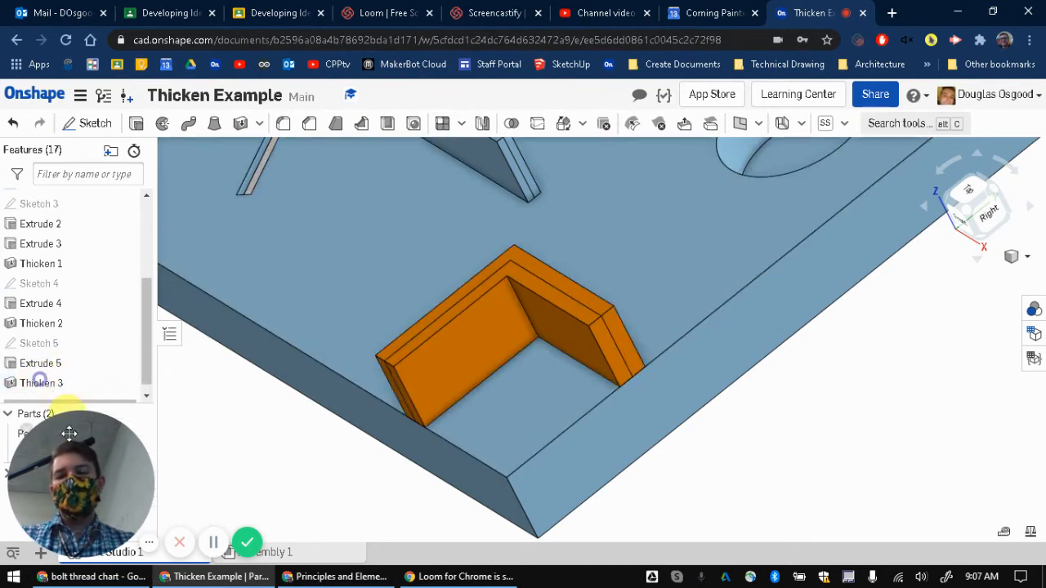
drag(70, 441, 343, 116)
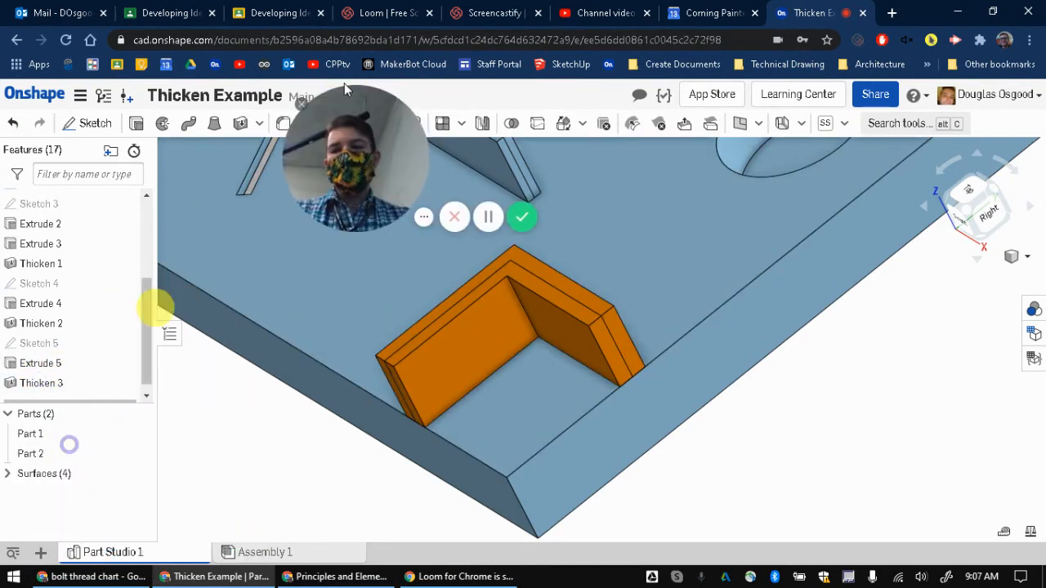
right_click(46, 384)
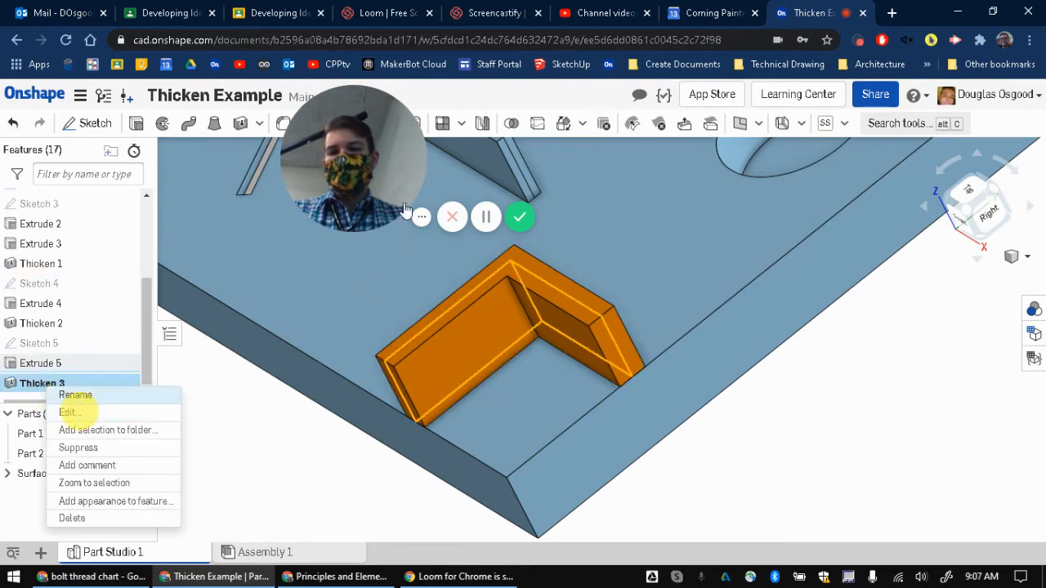
click(79, 415)
drag(368, 159, 102, 470)
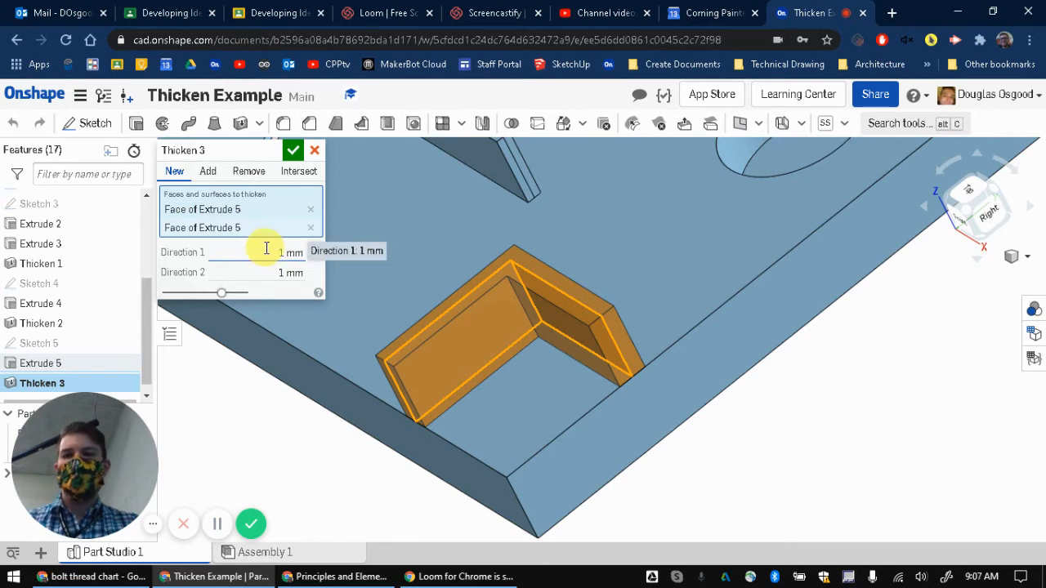
click(209, 171)
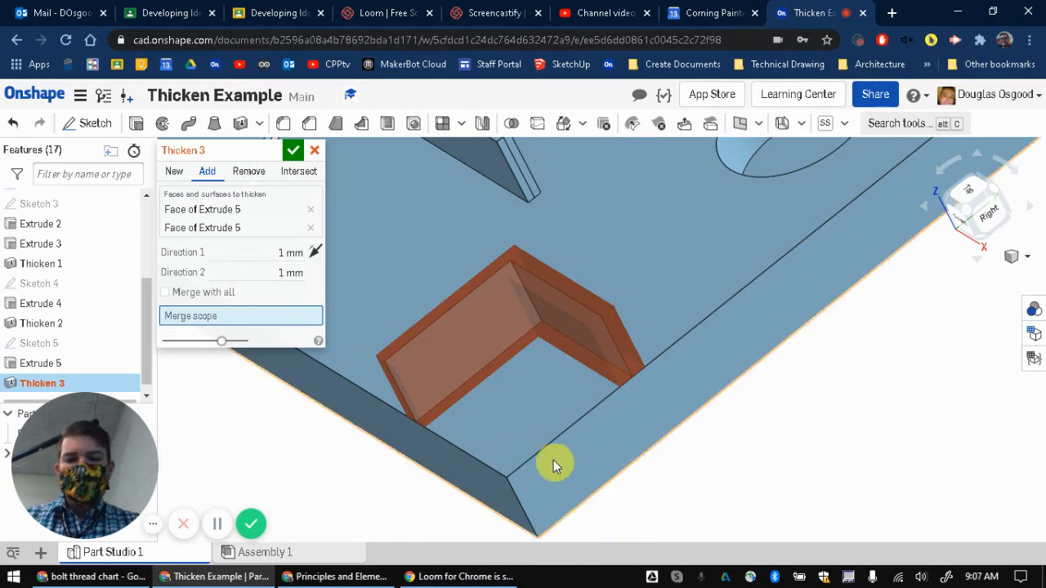
click(535, 421)
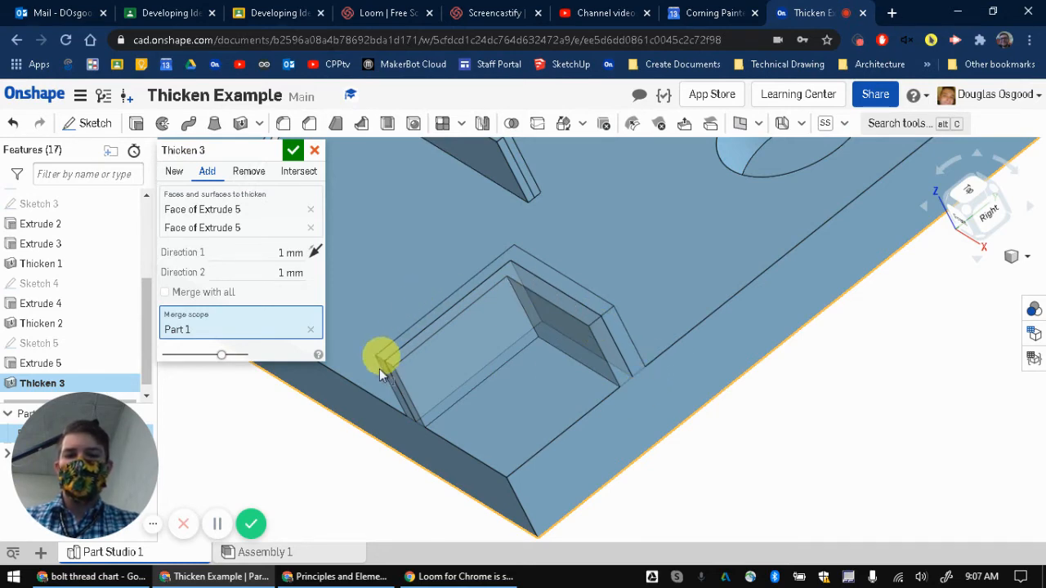
click(296, 152)
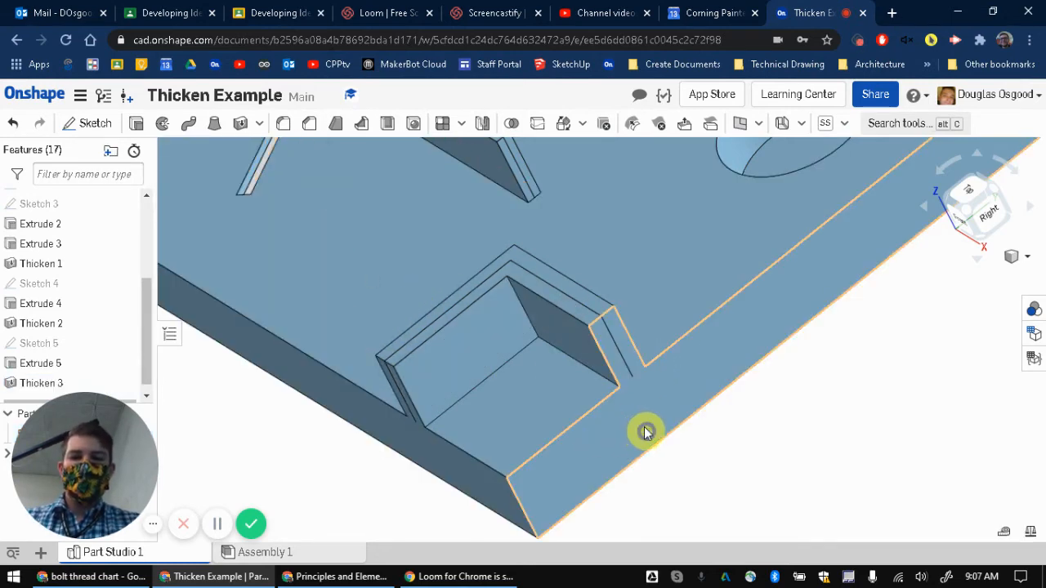
- Edit the V-shaped groove's Thicken 2 feature and try a Direction 1 thickness of 5 mm
right_drag(644, 433, 760, 394)
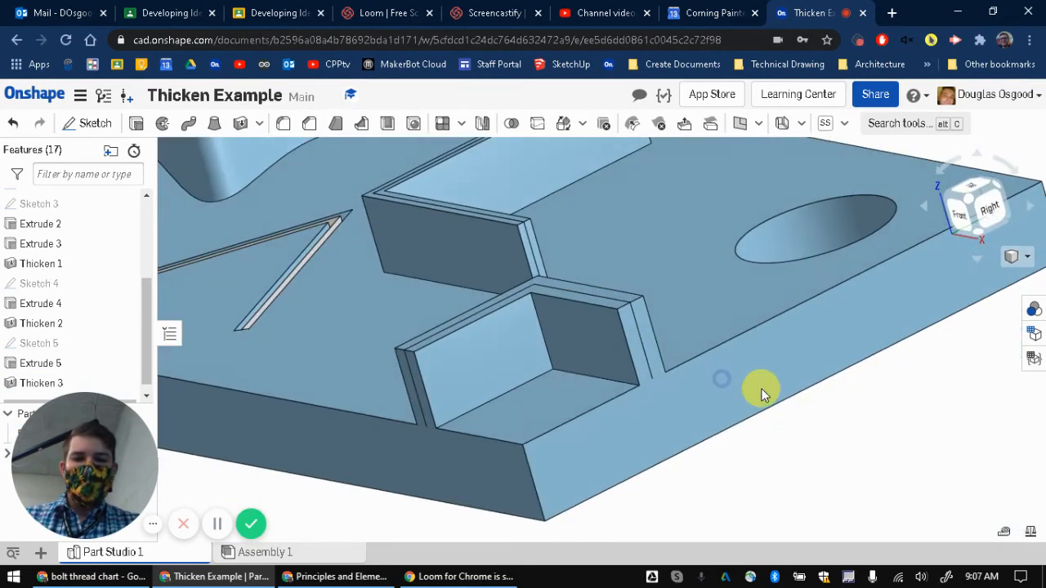
scroll(120, 304, down, 1)
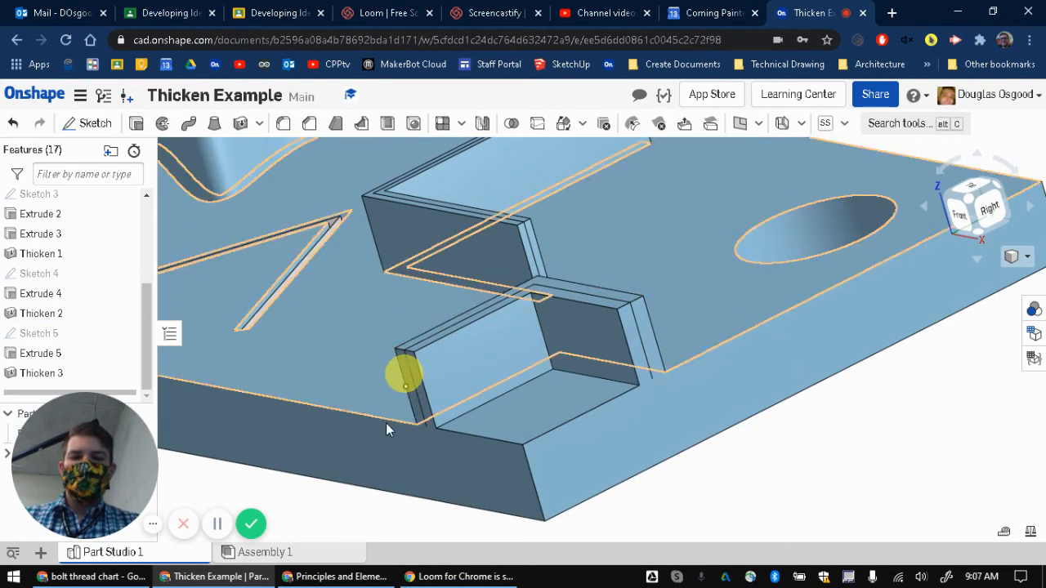
scroll(586, 408, down, 5)
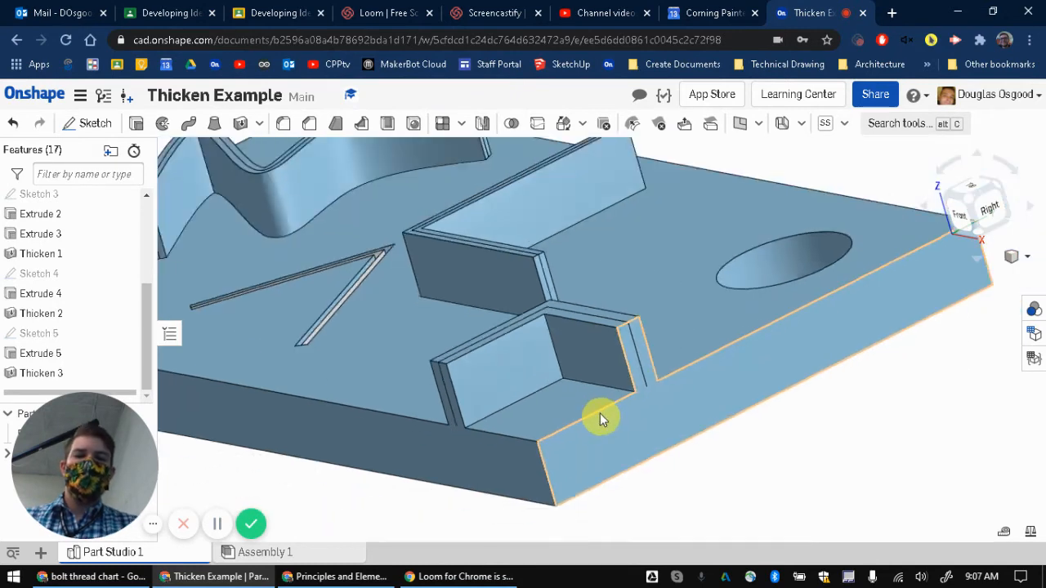
scroll(551, 376, up, 5)
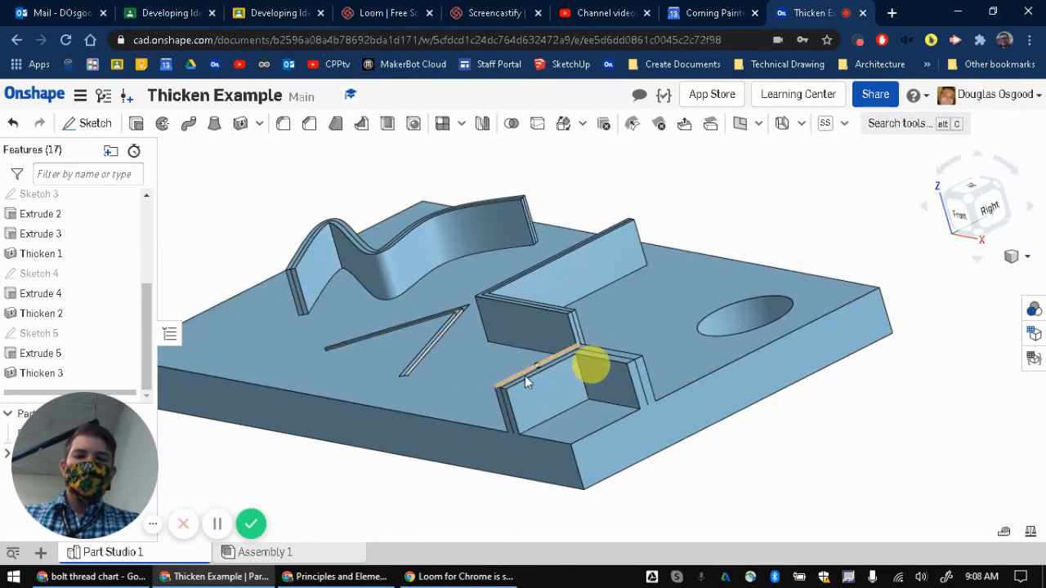
right_drag(584, 400, 515, 381)
scroll(515, 381, up, 5)
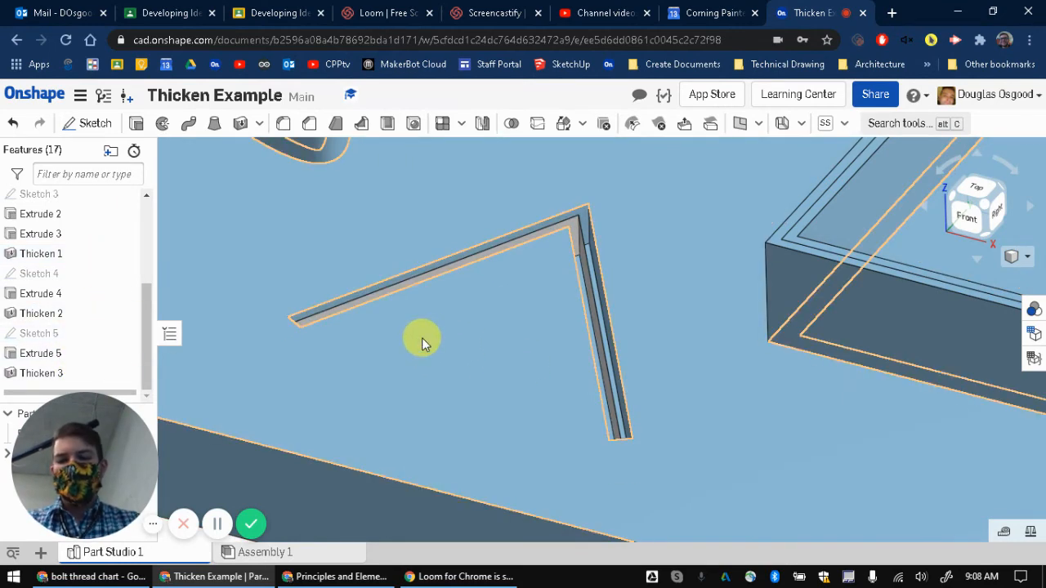
click(590, 244)
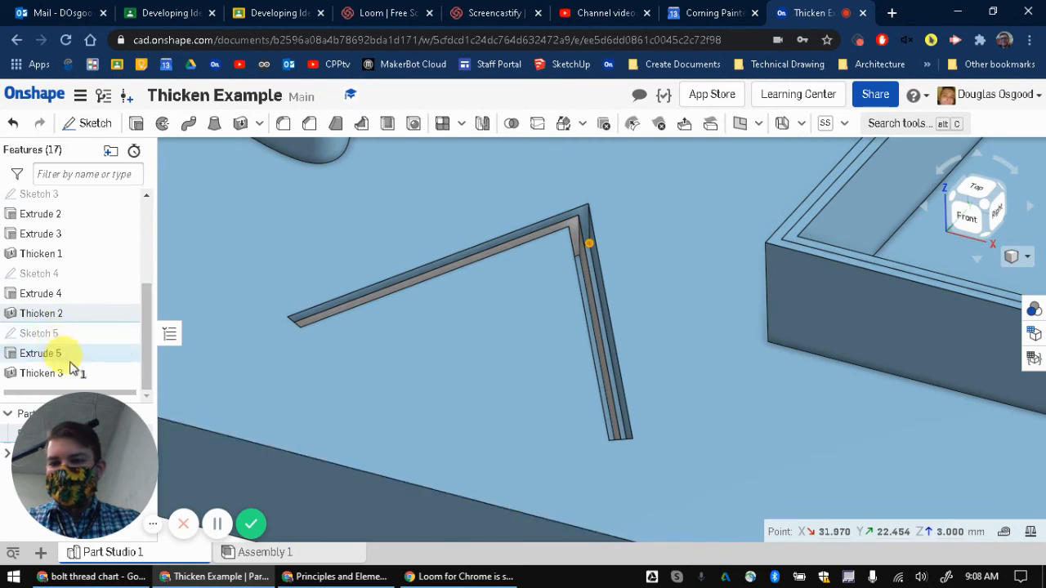
right_click(55, 315)
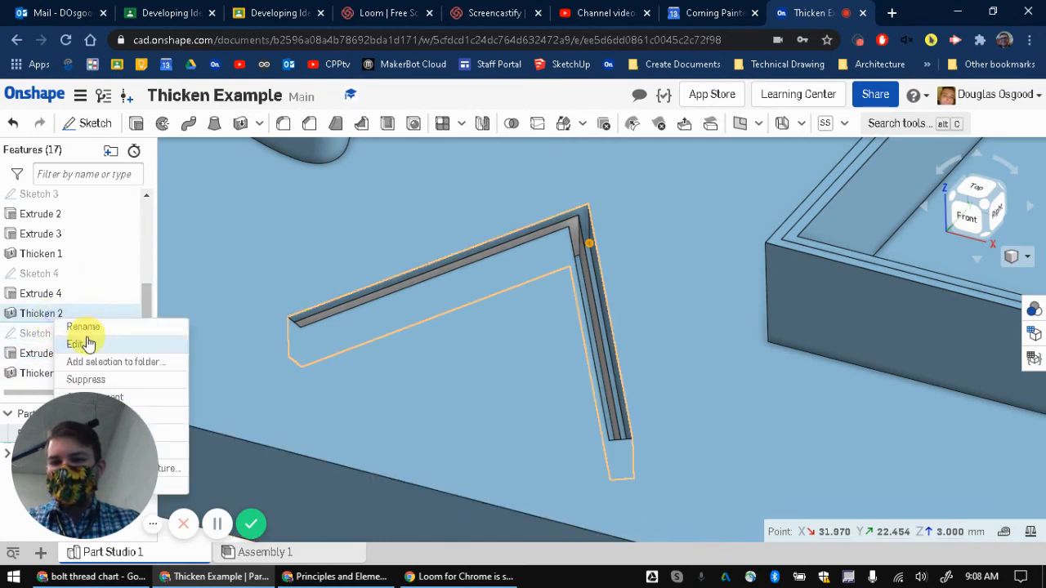
click(81, 344)
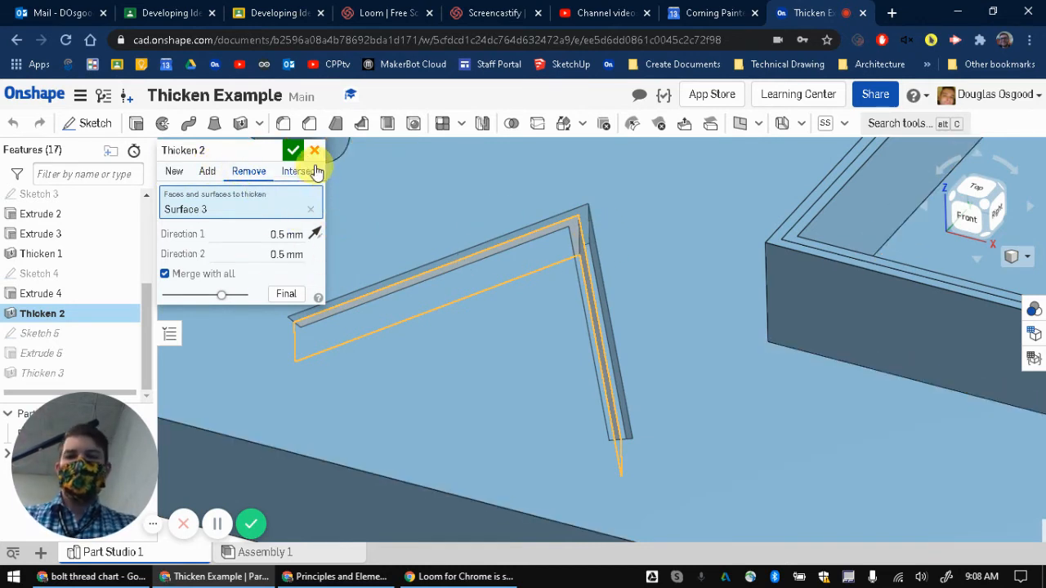
drag(268, 231, 286, 233)
text(1)
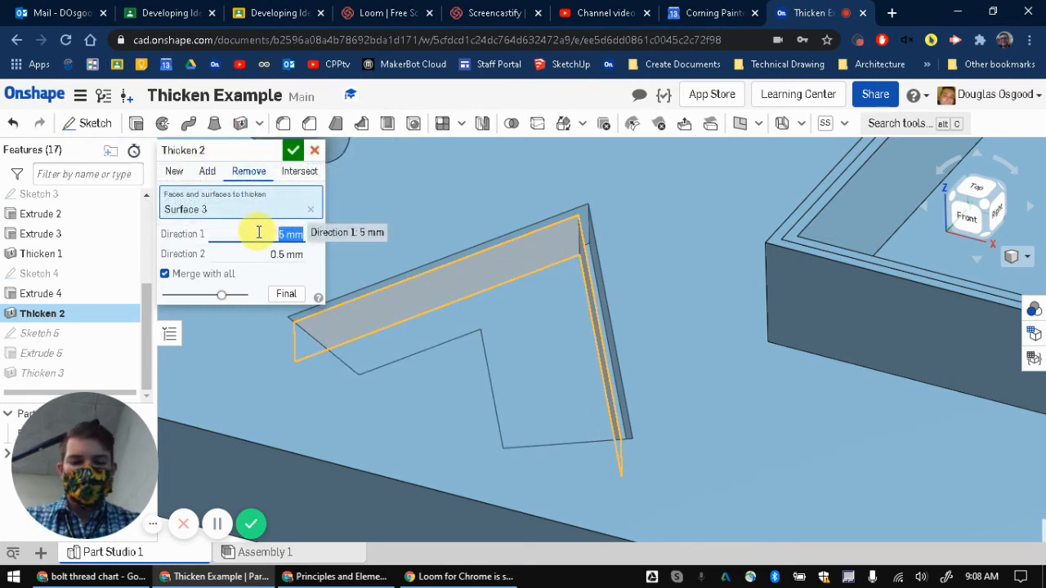
click(292, 149)
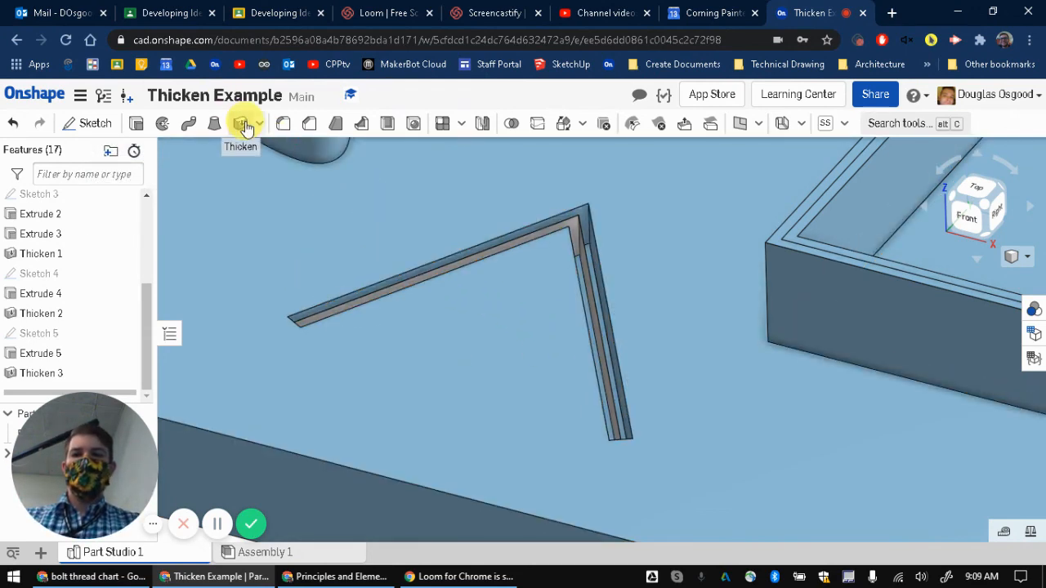
- Look up the Thicken command in the tool search by entering "thi"
click(897, 127)
text(thi)
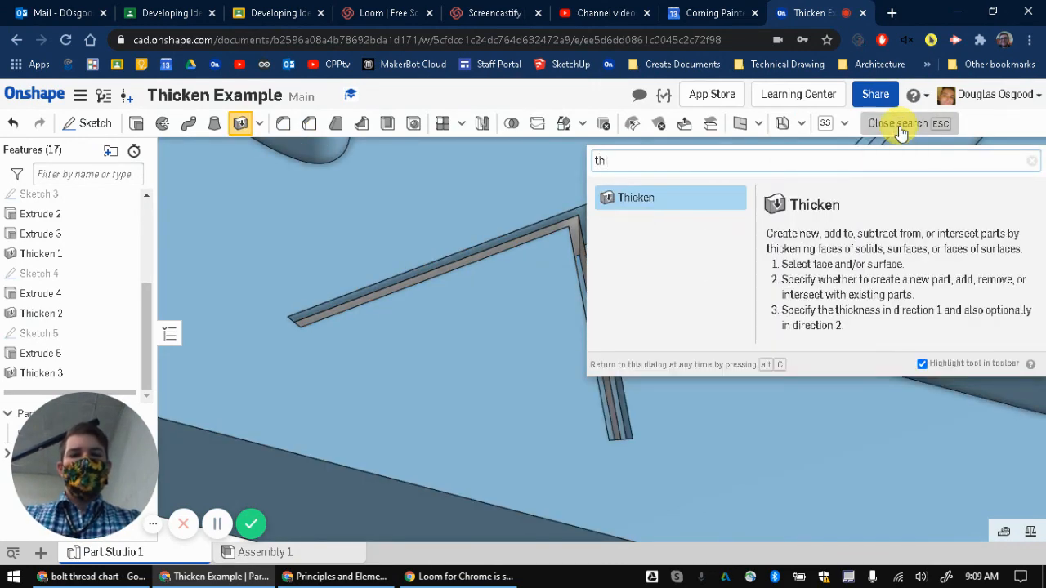